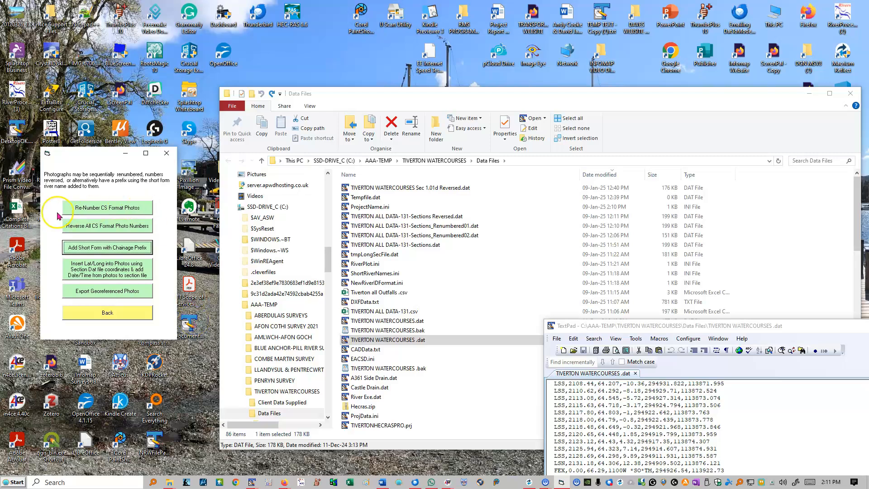
Open the CS-format photo renumbering tool, browse to the TIVERTON WATERCOURSES Photographs folder and select CS1-01US.JPG as the starting photo
click(95, 209)
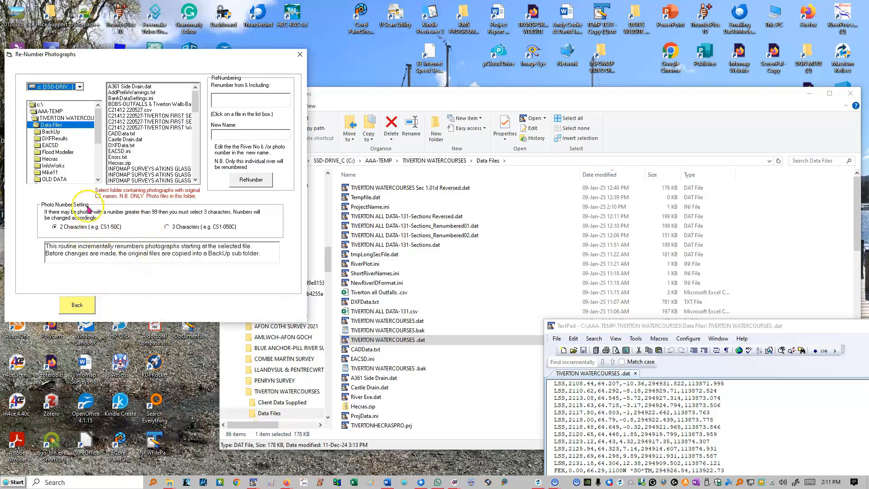
double_click(58, 119)
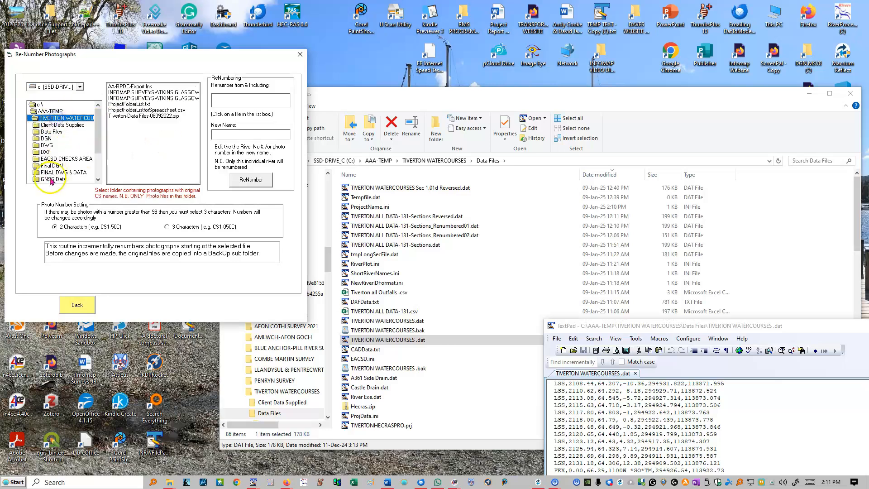
scroll(52, 158, down, 2)
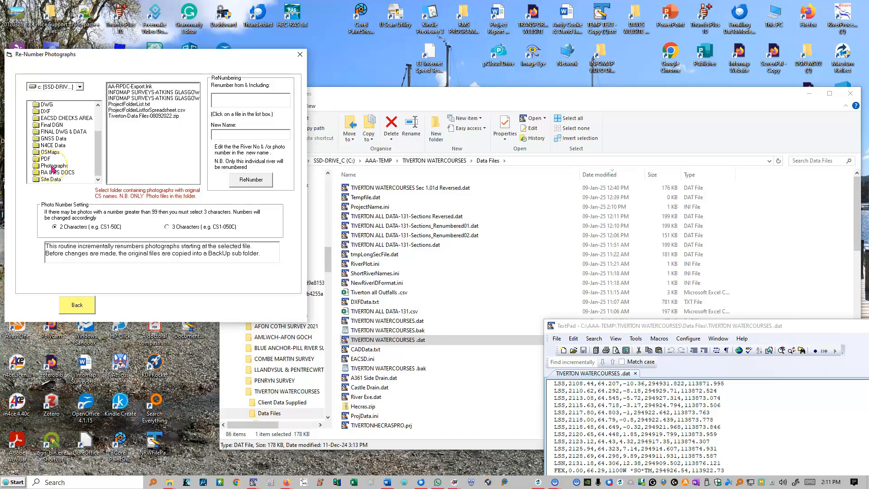
double_click(52, 166)
drag(119, 100, 125, 163)
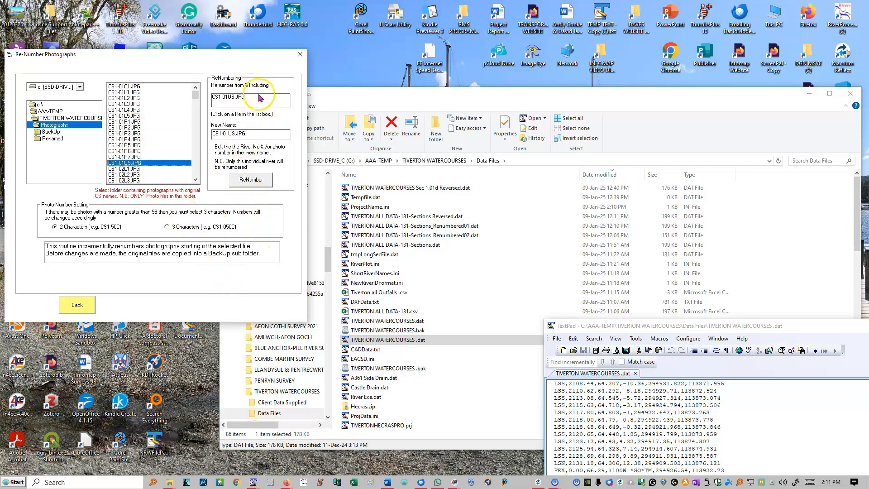
Enter CS1-11US.JPG as the new name for the starting photo, and leave the tool without renumbering
click(252, 133)
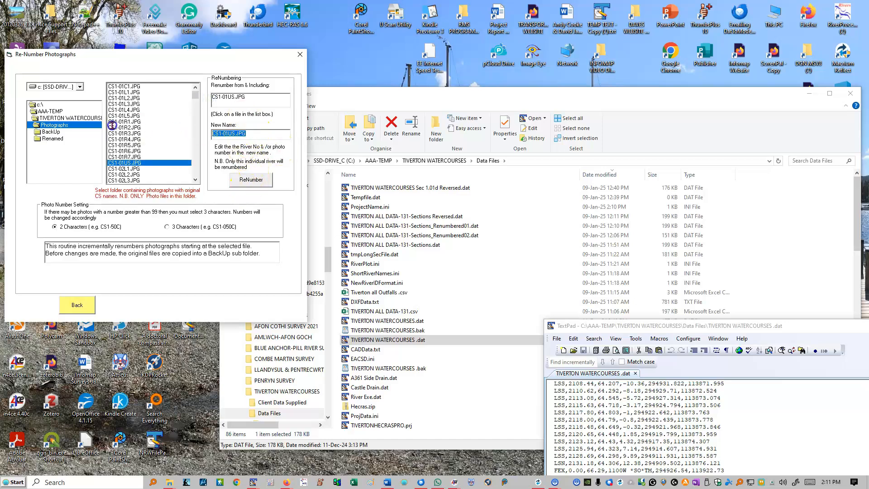
double_click(220, 135)
click(223, 137)
text(1)
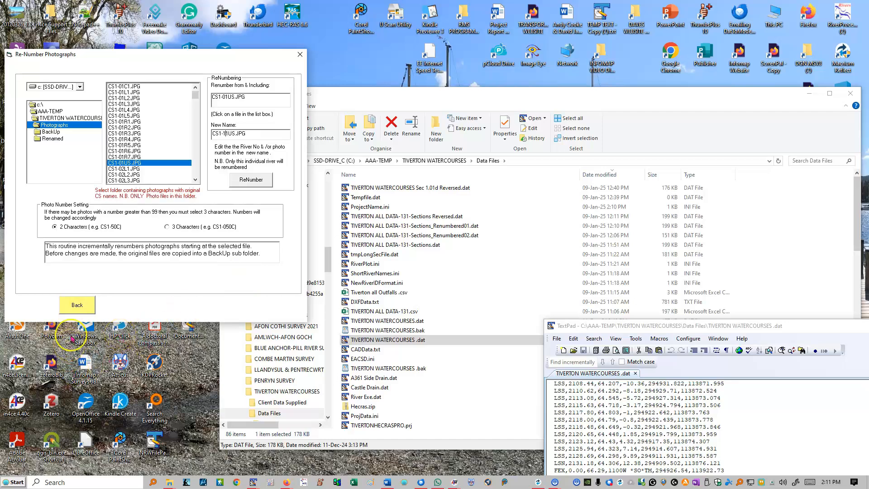
click(76, 304)
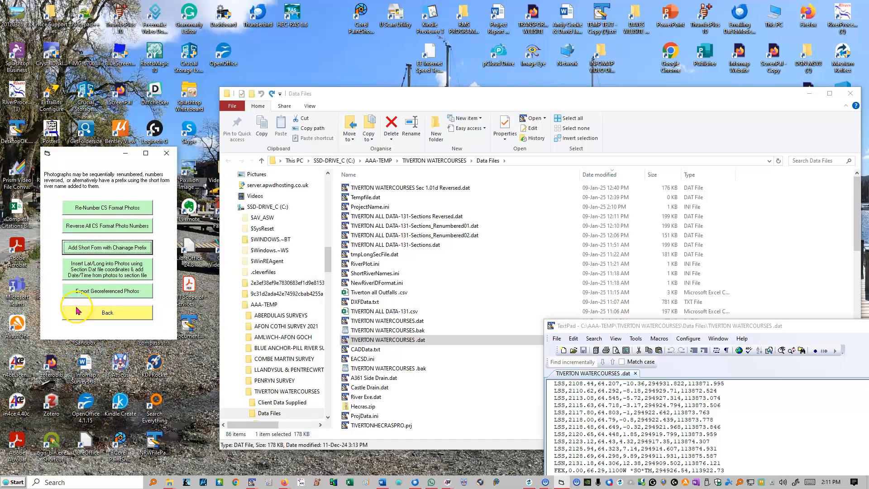
Open the tool for reversing CS-format photo numbers and try to list the rivers from the Data Files folder
click(106, 227)
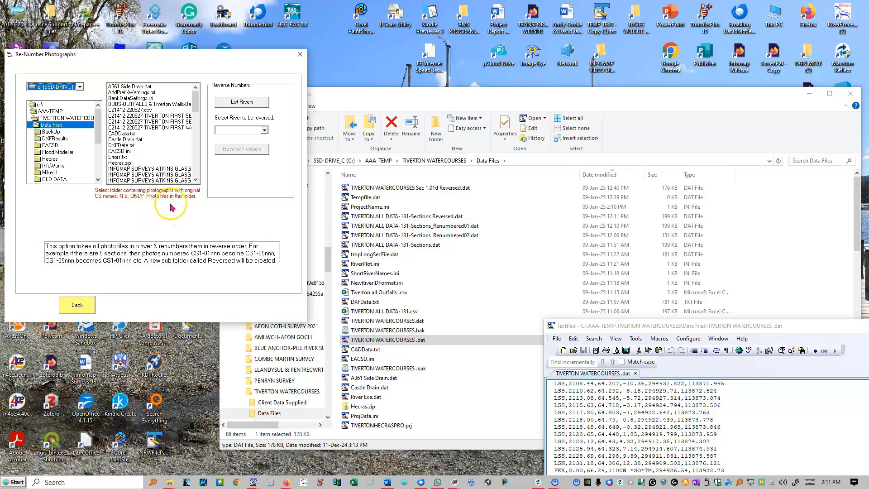
click(242, 102)
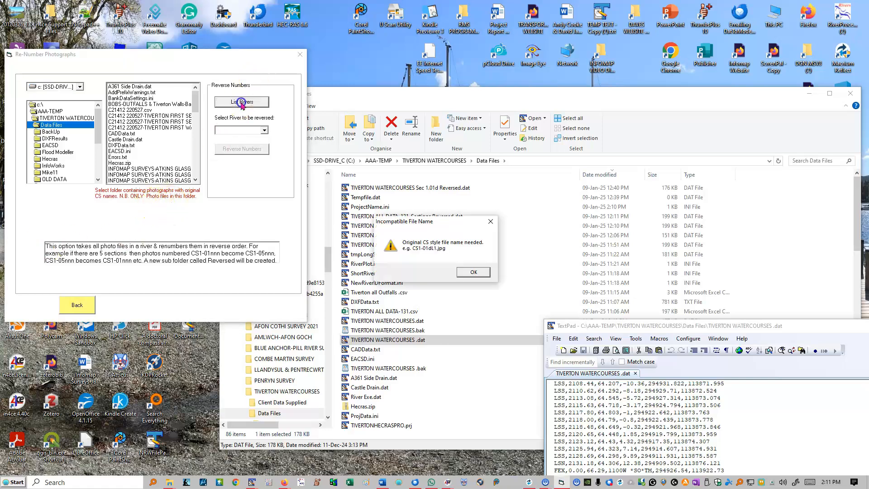
click(469, 276)
click(264, 130)
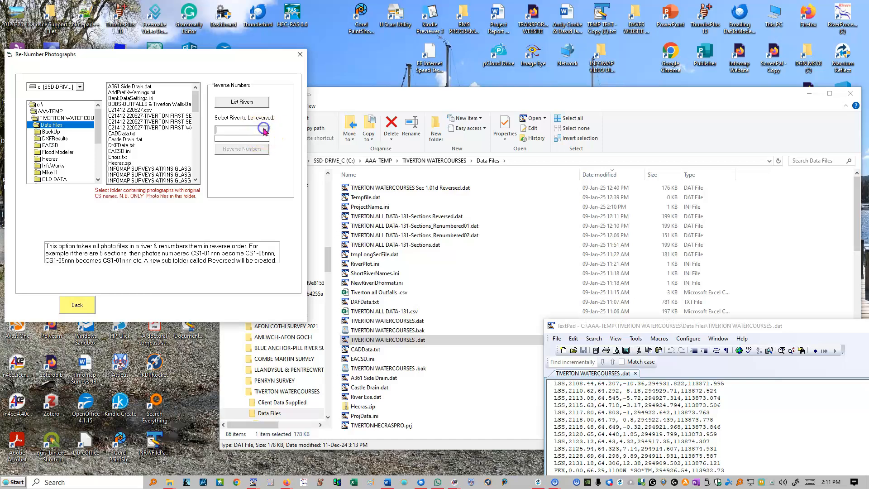
Switch the photo source to the Photographs folder inside TIVERTON WATERCOURSES
click(48, 118)
scroll(52, 135, down, 4)
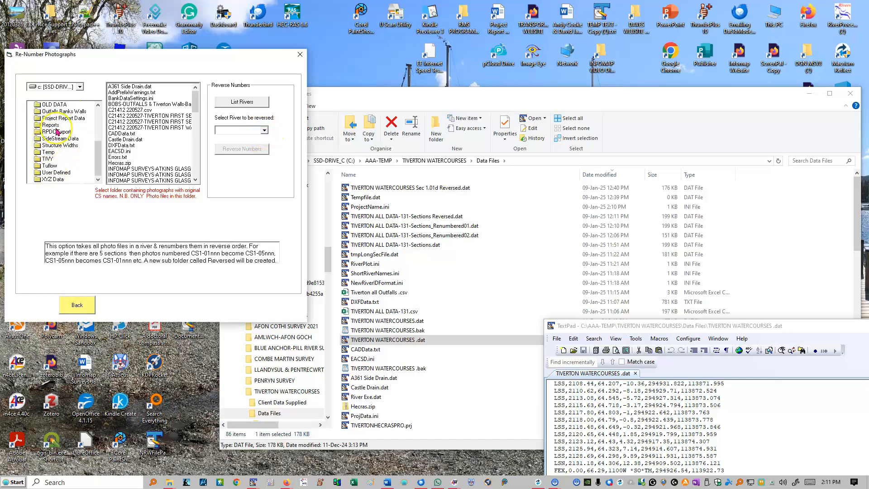
scroll(63, 145, up, 4)
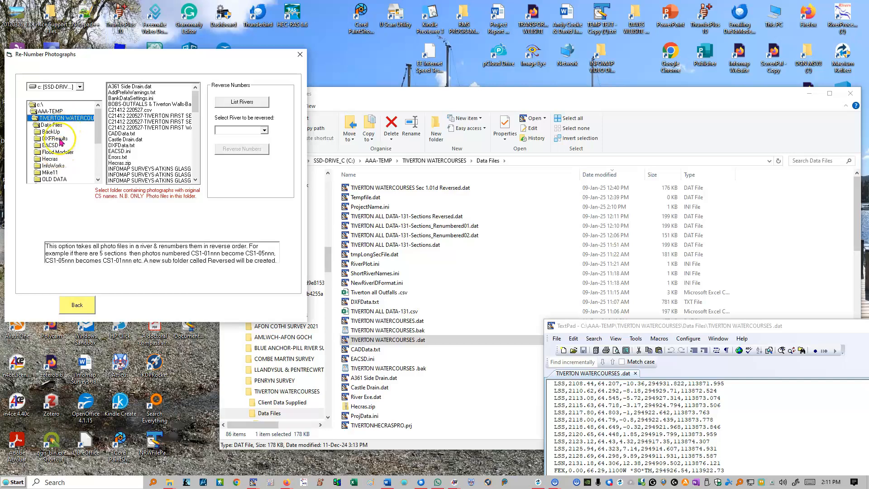
scroll(97, 140, down, 1)
click(45, 115)
double_click(43, 113)
scroll(54, 172, down, 2)
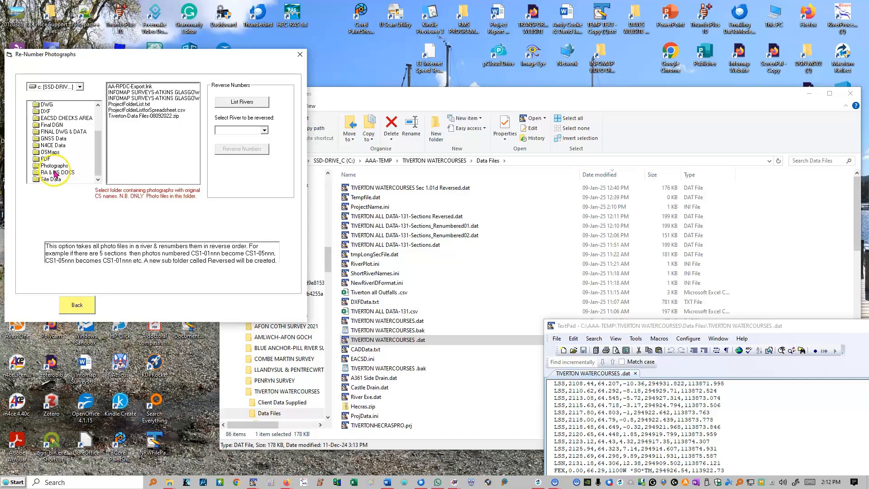
double_click(53, 167)
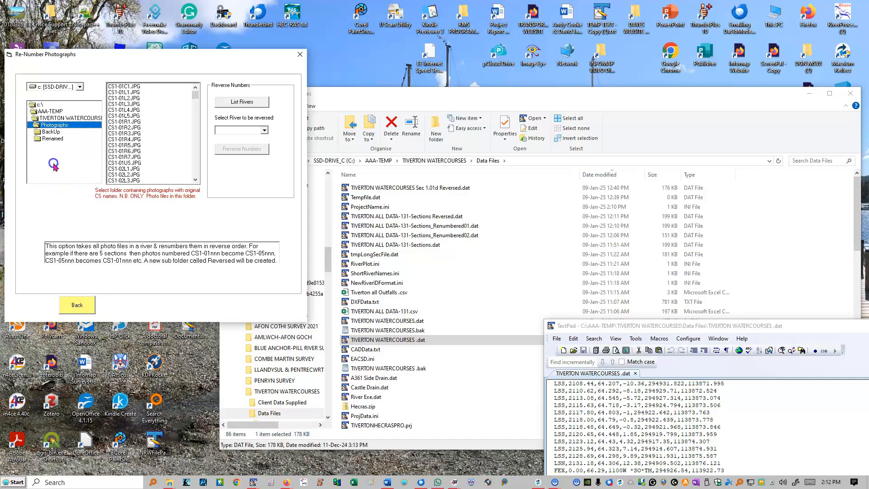
List the rivers found in the photo names, choose river 1 for reversal, and leave without reversing the numbers
click(124, 103)
click(242, 102)
click(240, 105)
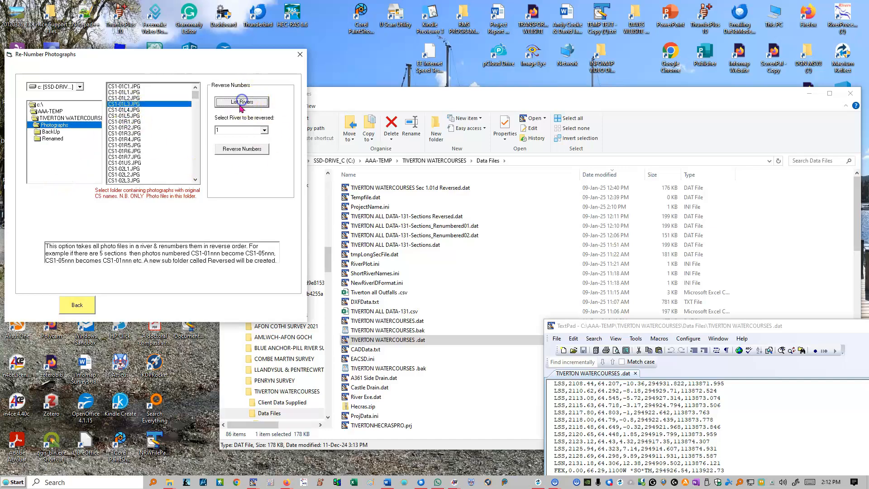
click(264, 131)
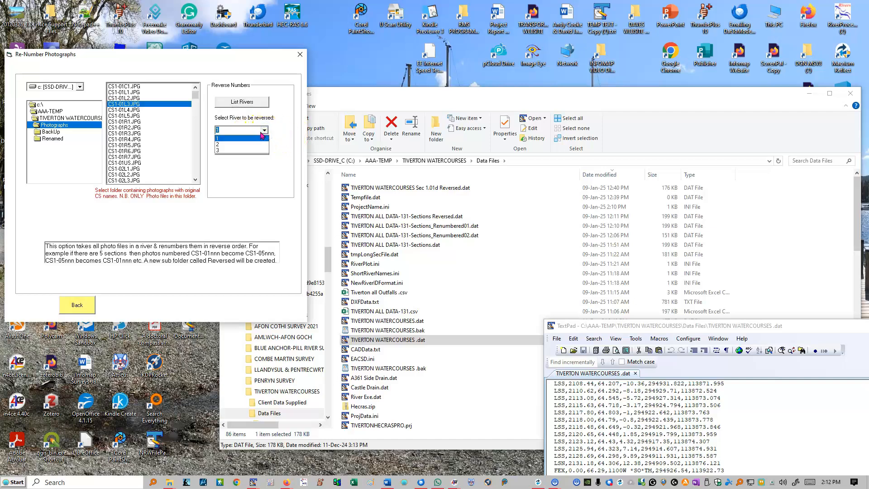
click(262, 137)
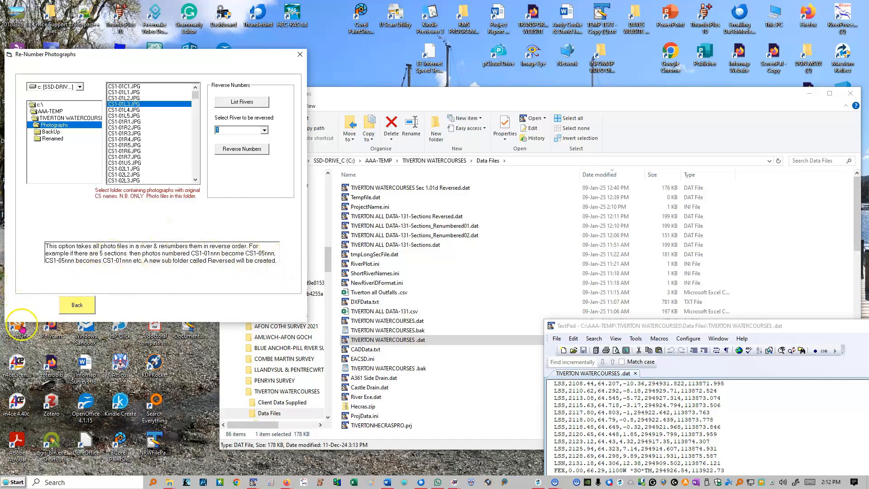
click(76, 305)
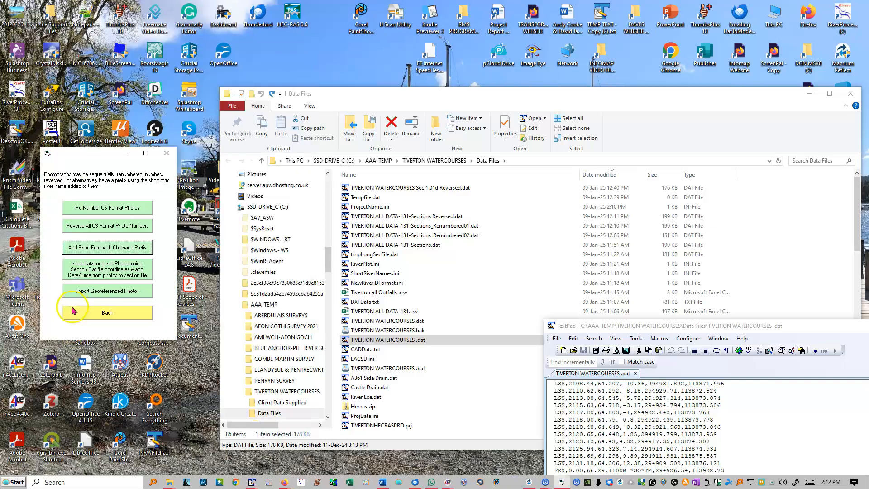
Open the short-form chainage prefix tool and choose the TIVERTON WATERCOURSES Photographs folder as the photo source
click(106, 249)
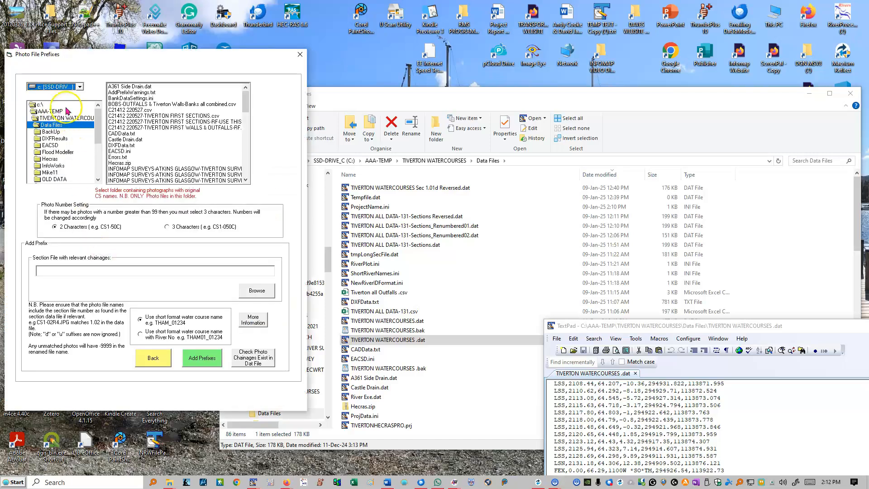
click(61, 113)
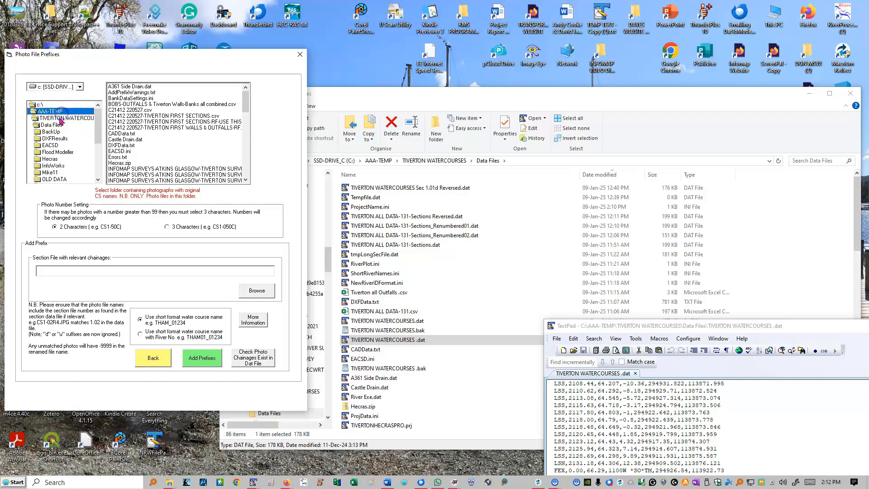
double_click(60, 118)
scroll(57, 149, down, 2)
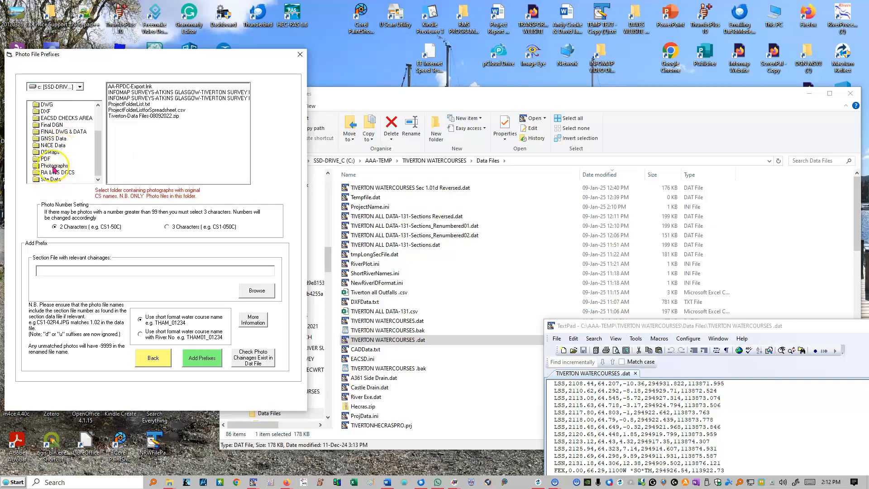
double_click(52, 166)
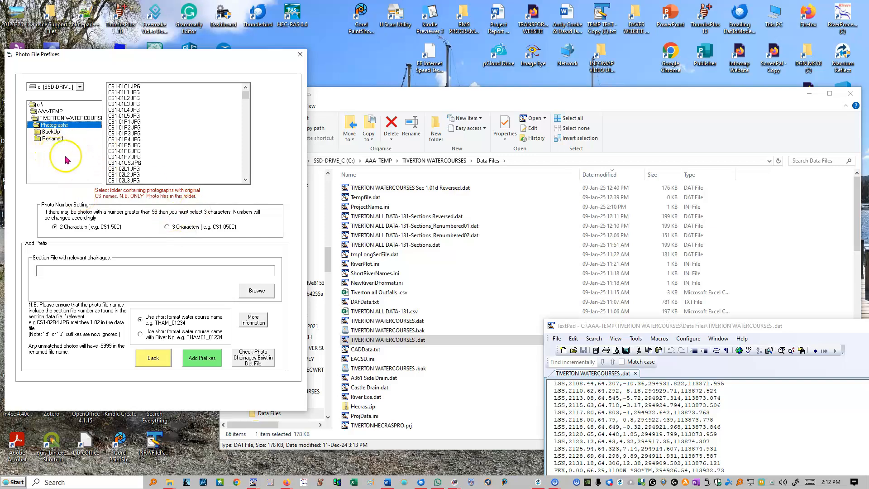
Load TIVERTON WATERCOURSES.dat as the section file, add the prefixes to the photos, and close the resulting report
click(252, 292)
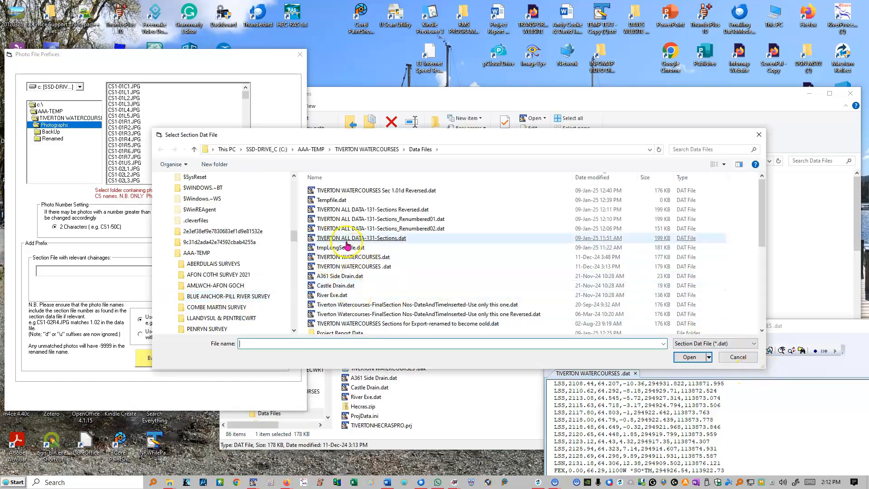
double_click(346, 256)
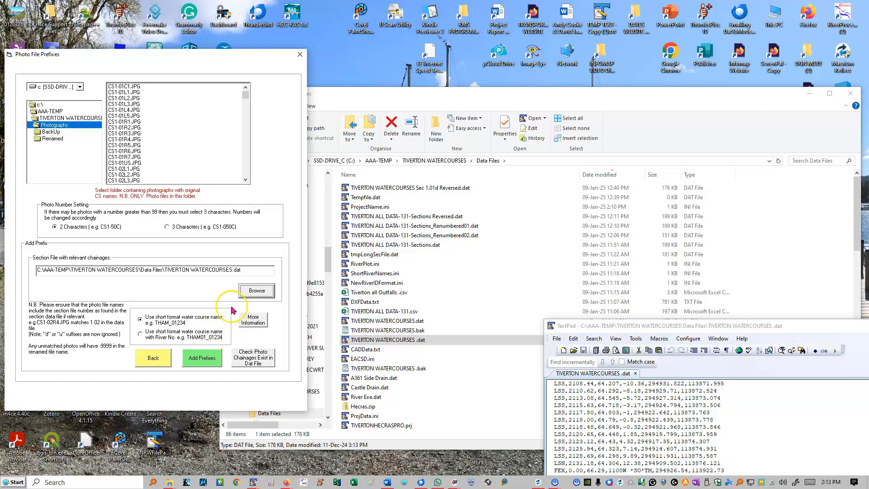
click(202, 360)
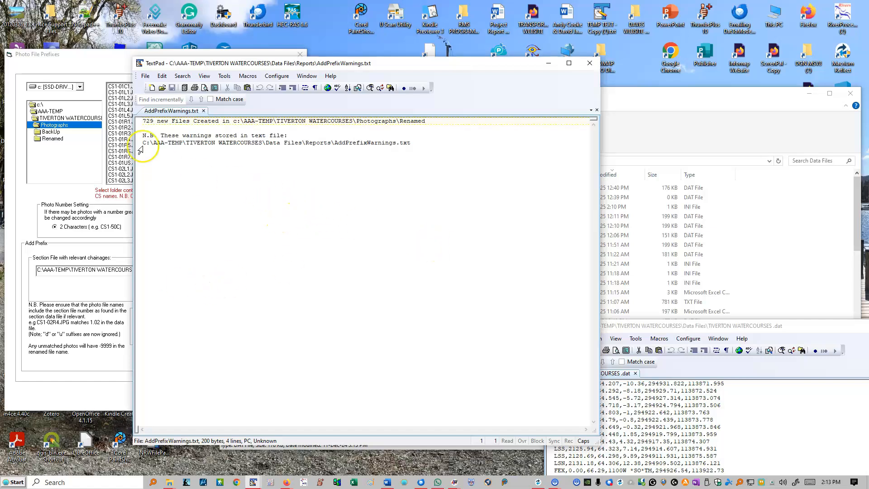
drag(433, 121, 117, 121)
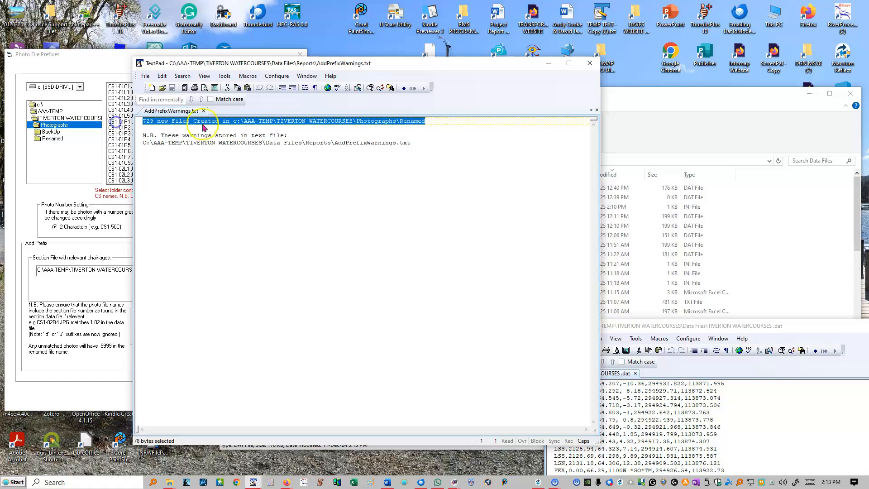
click(589, 64)
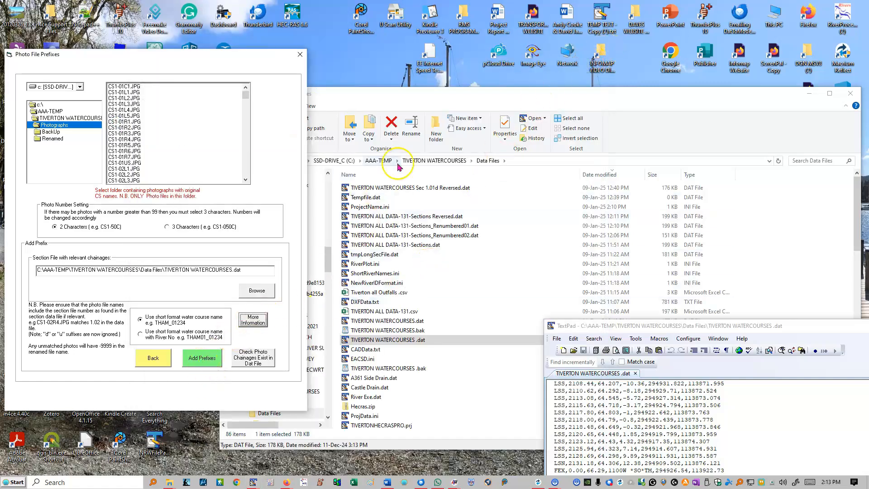
In File Explorer, open the Renamed subfolder of the TIVERTON WATERCOURSES Photographs folder
click(486, 162)
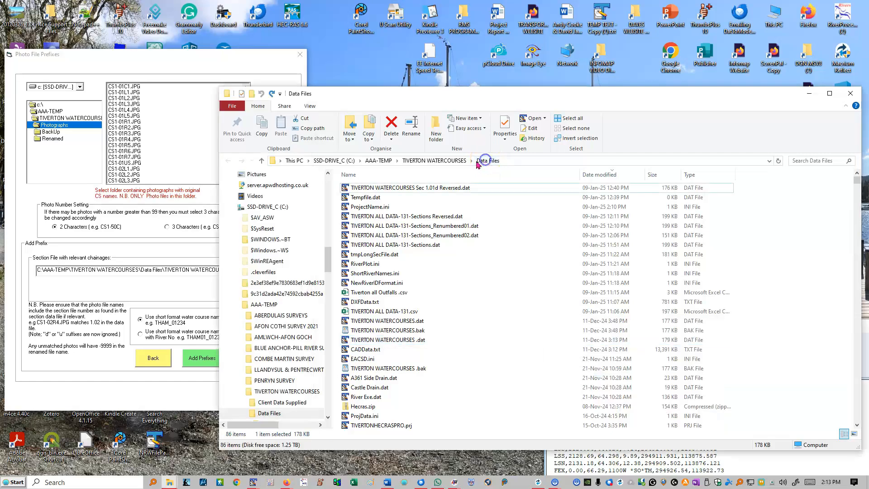
click(444, 162)
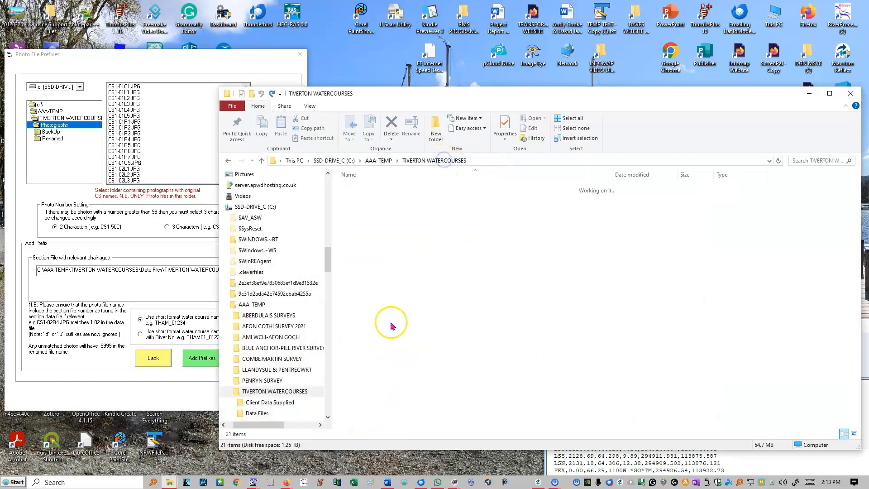
double_click(375, 302)
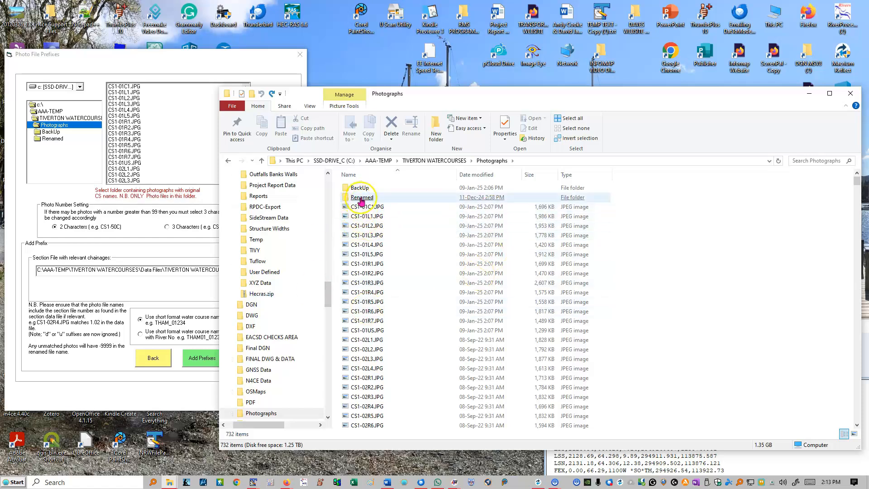
click(360, 198)
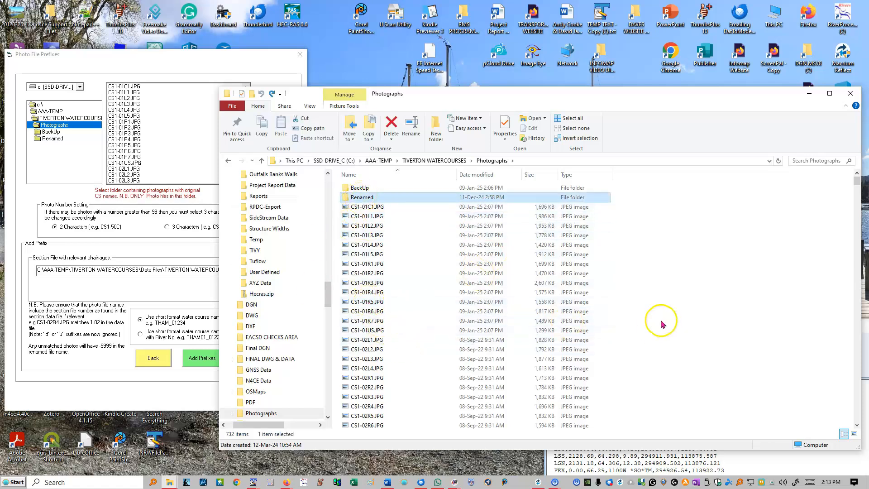
double_click(362, 198)
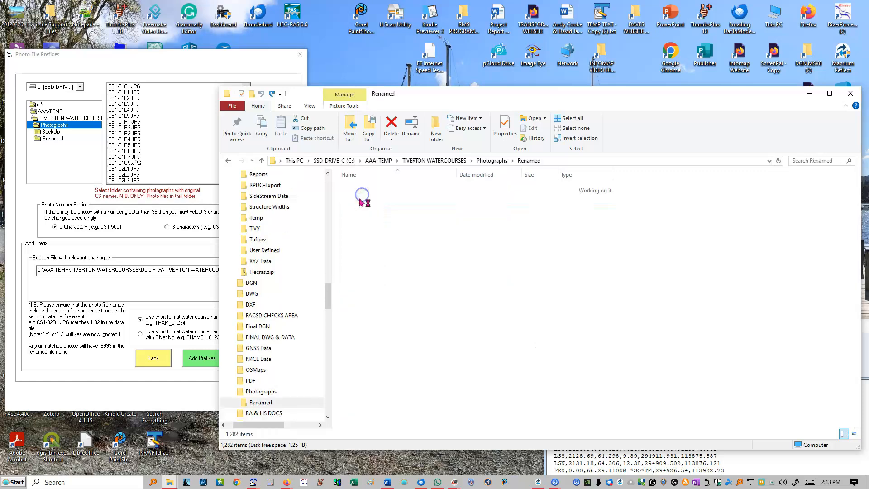
View the renamed photo A361_0017C.JPG, and select A361_0017DS1.JPG in the folder
click(356, 197)
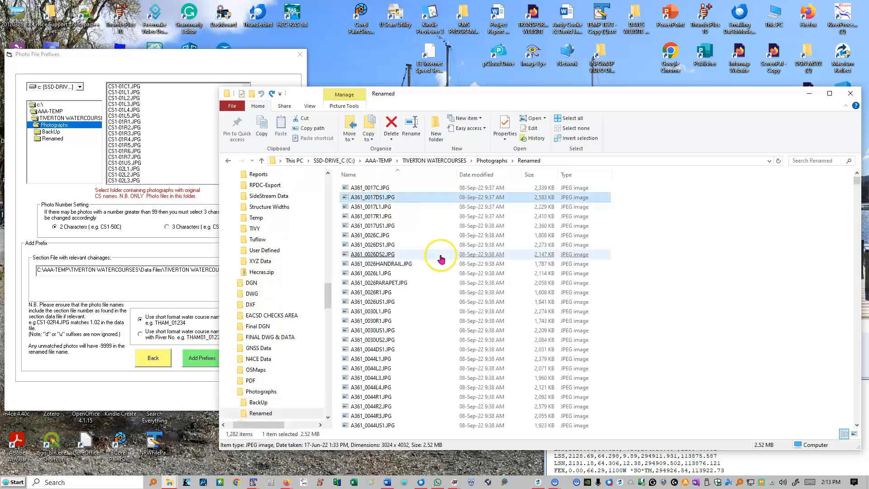
click(360, 189)
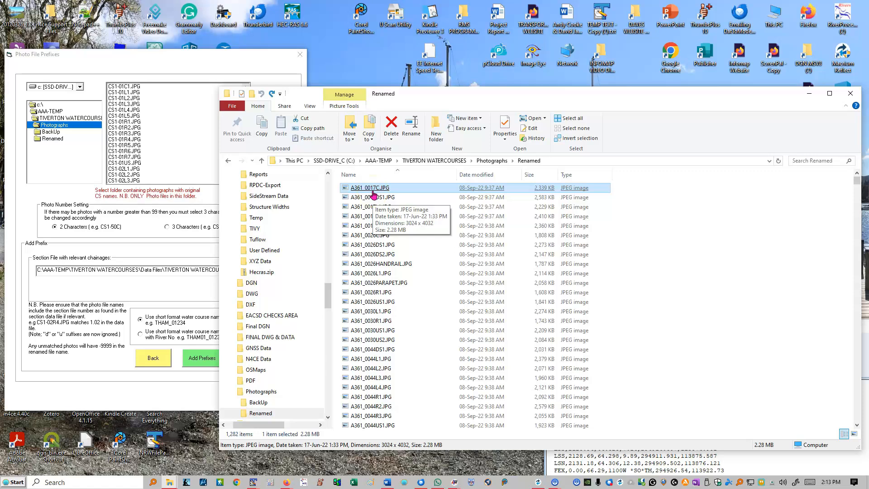
double_click(359, 188)
click(359, 199)
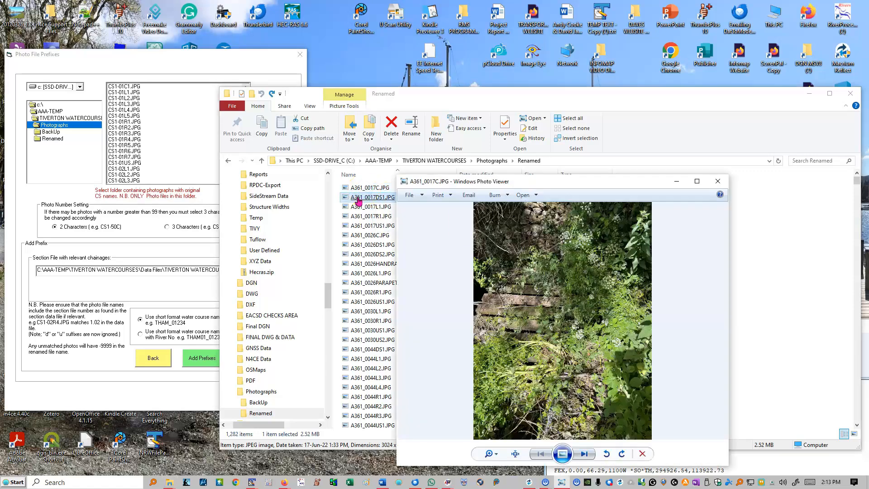
Close the photo preview, inspect the original photos in the BackUp subfolder, and return to the Photographs folder
click(717, 181)
click(773, 233)
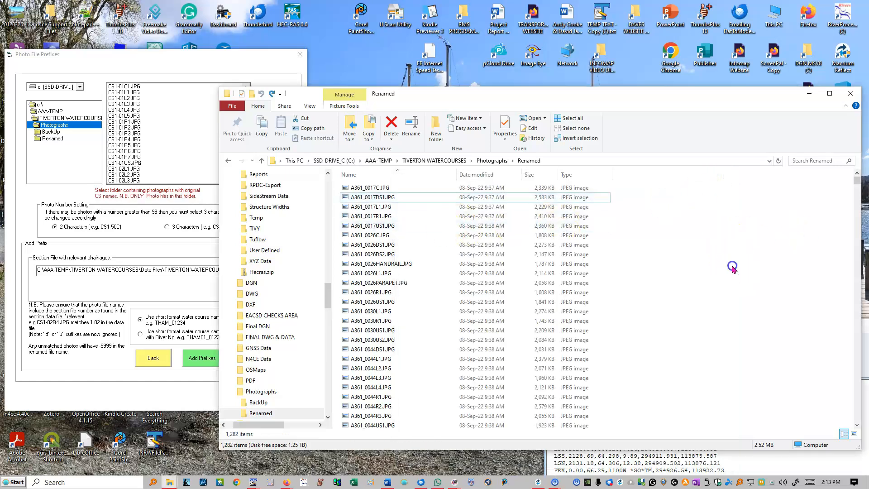
click(492, 162)
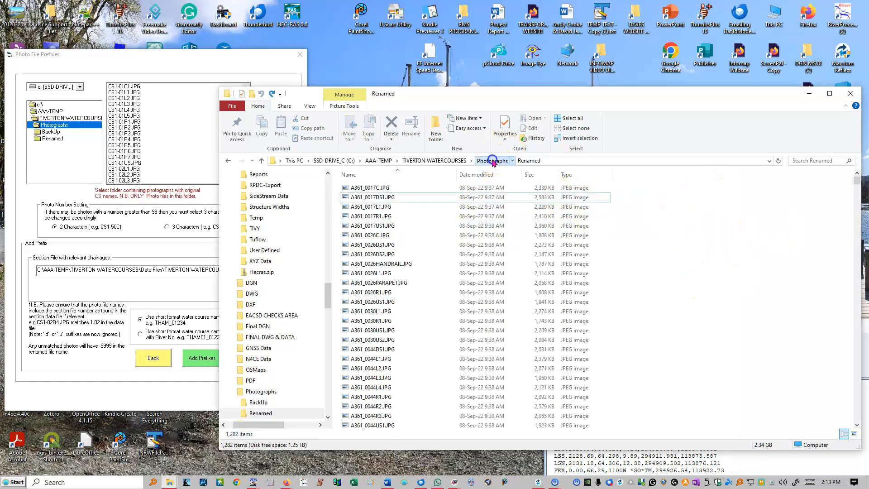
click(360, 188)
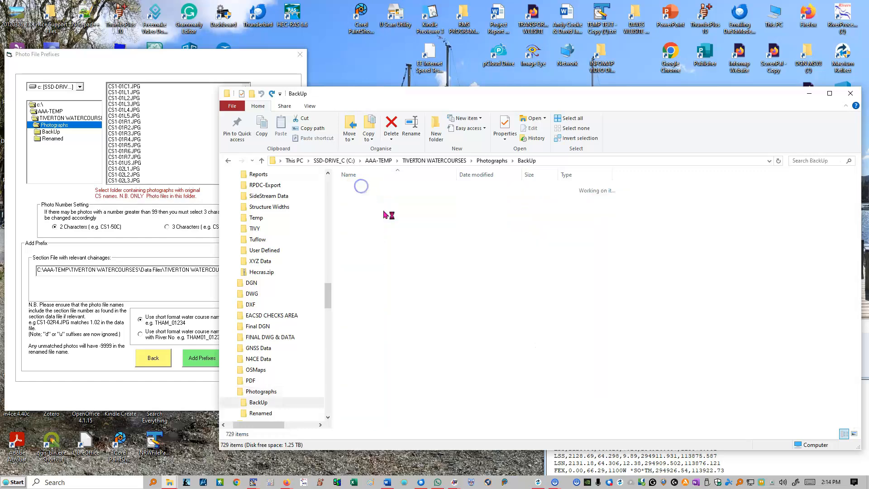
mouse_move(412, 258)
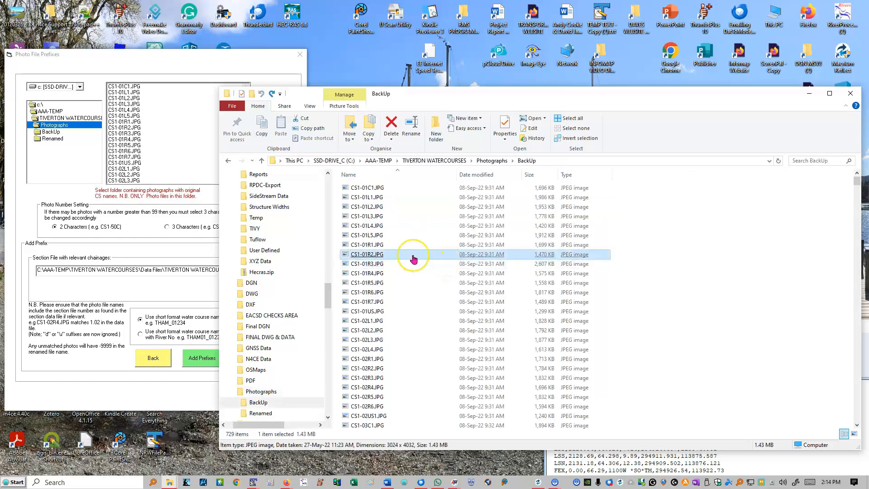
click(490, 160)
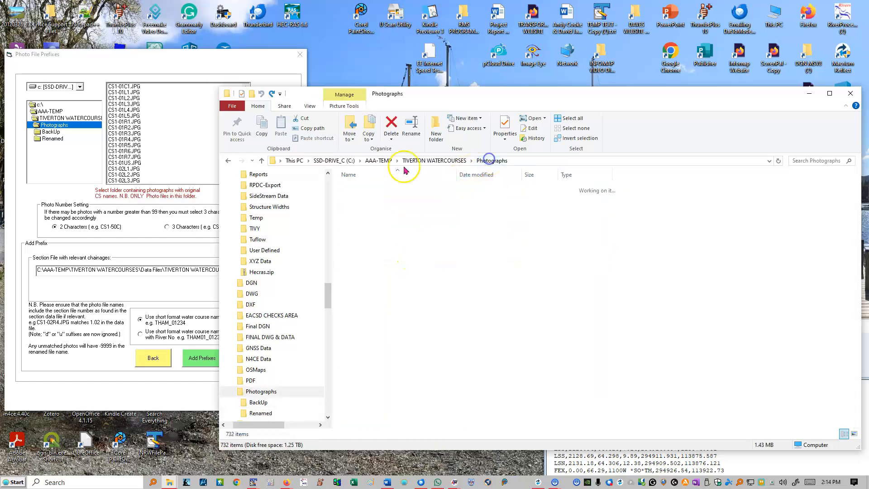
Leave the prefix tool, open the Lat/Long insertion tool, and load TIVERTON WATERCOURSES.dat as the section file
click(154, 358)
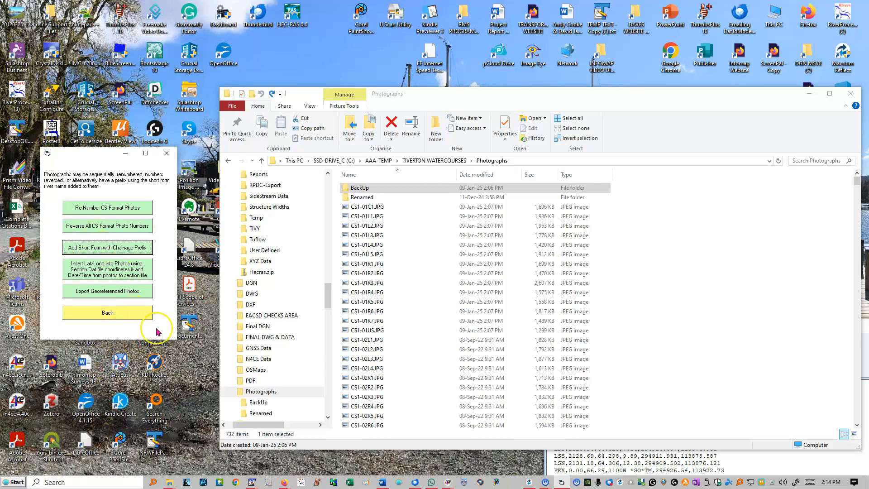
click(104, 313)
click(99, 275)
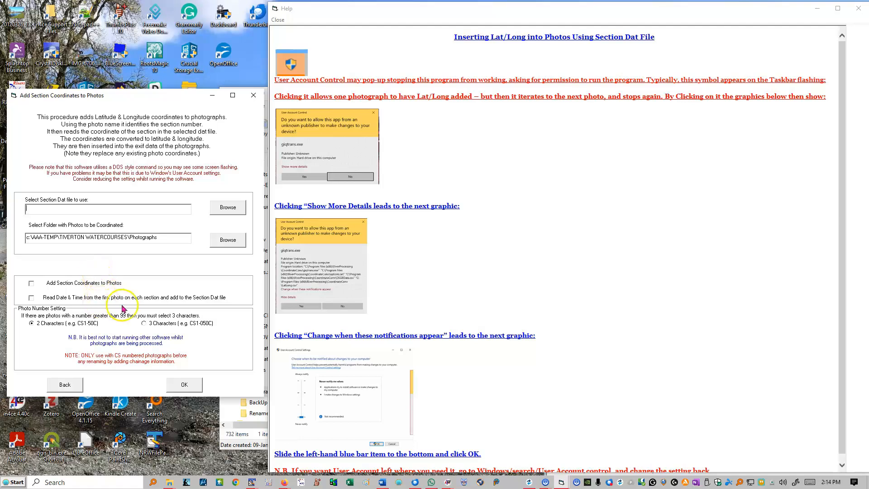
click(227, 206)
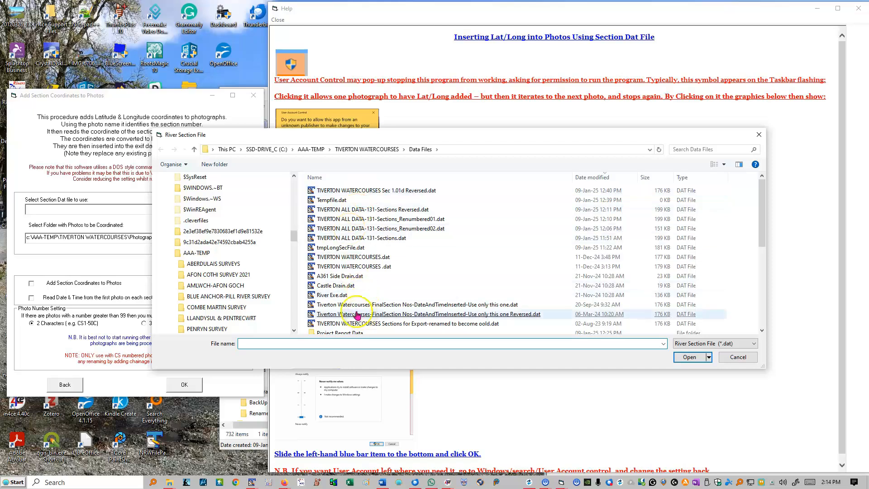
double_click(357, 258)
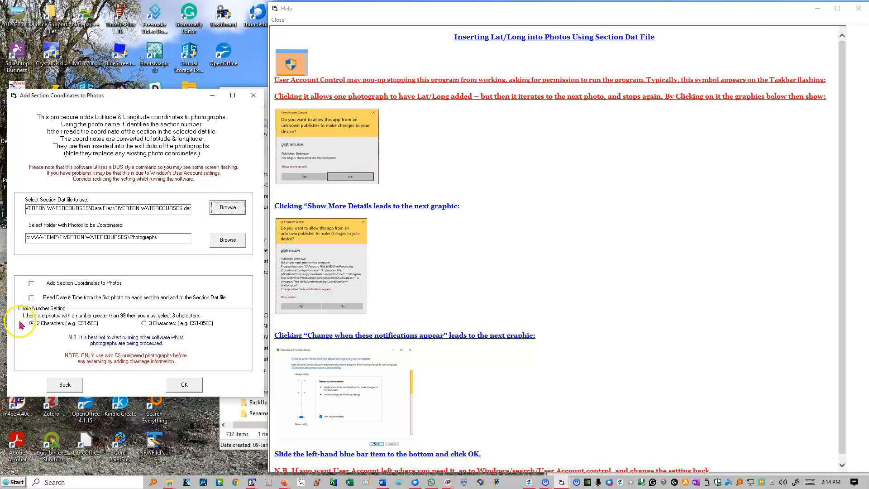
Enable adding section coordinates to the photos, run the processing on the Photographs folder, and stop it partway
click(31, 285)
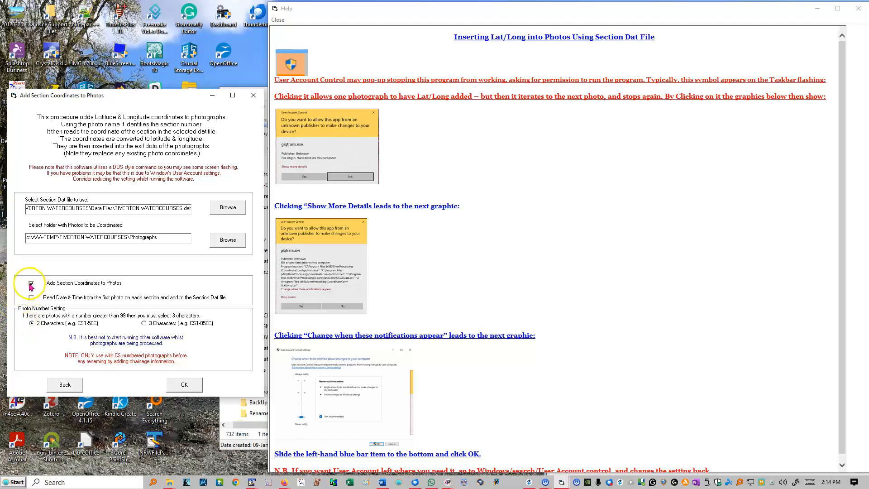
click(187, 385)
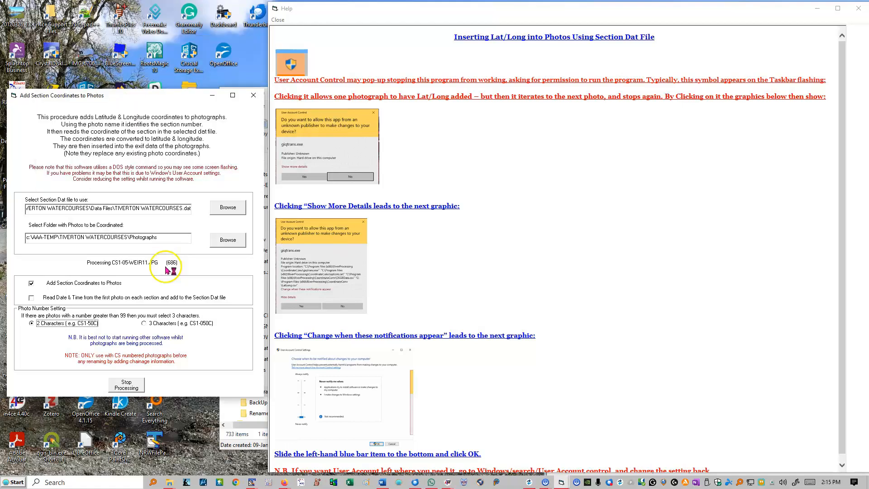
click(130, 388)
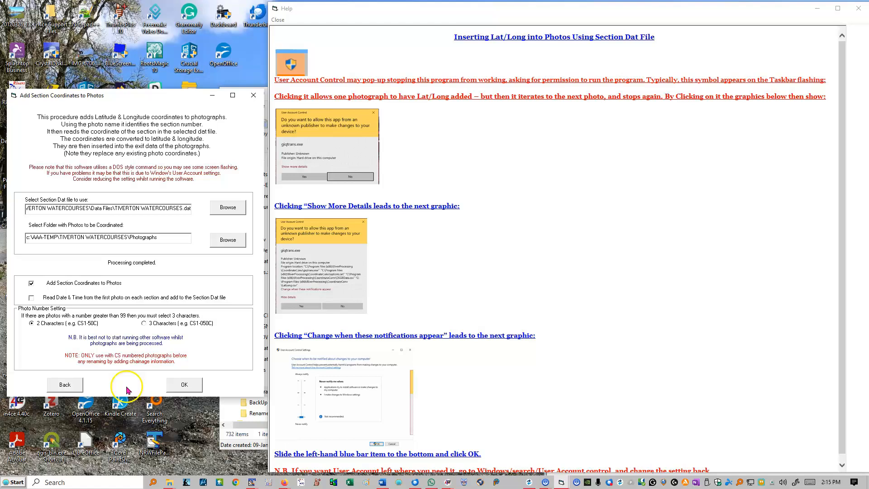
Run only the option that adds first-photo dates and times to the section file, stop it early, and leave the tool
click(31, 283)
click(31, 297)
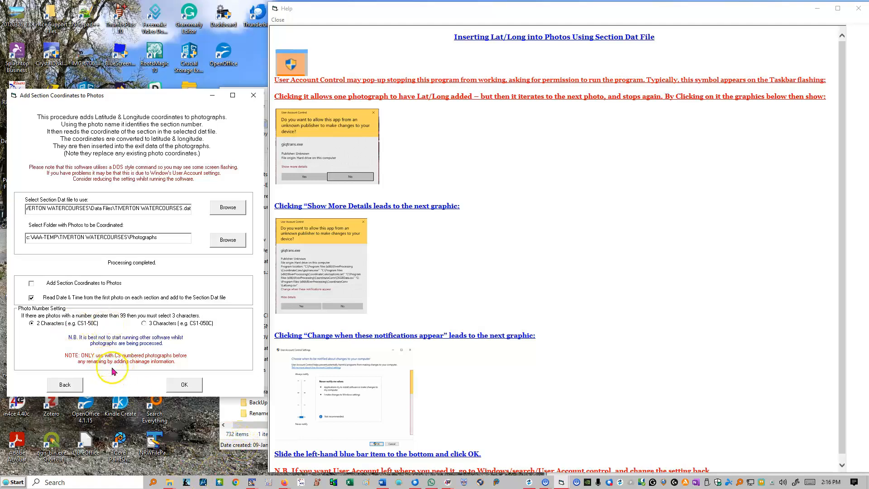
click(184, 384)
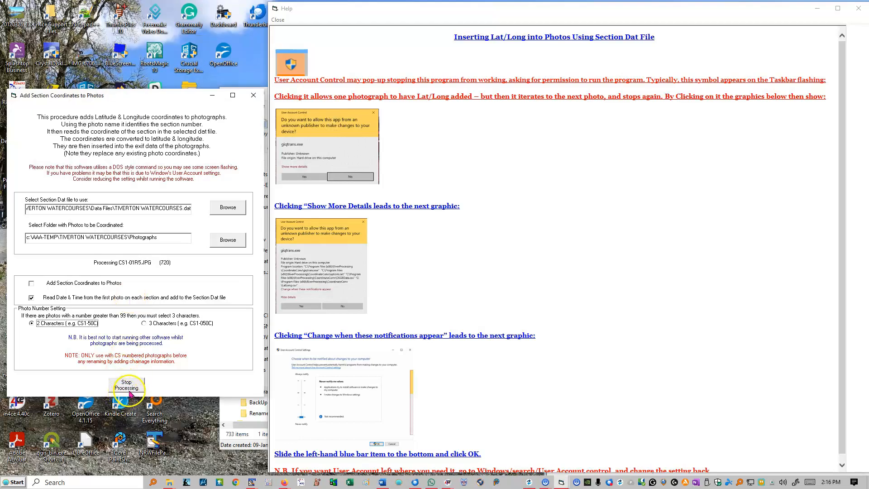
click(129, 387)
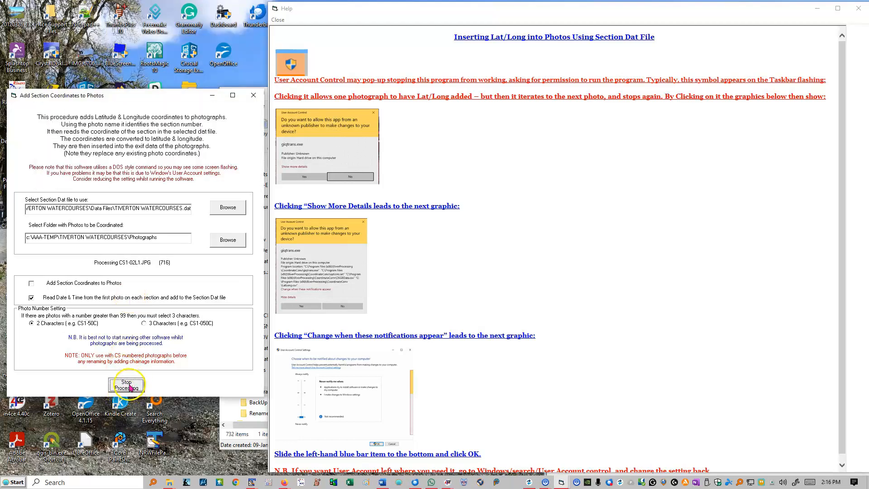
click(75, 388)
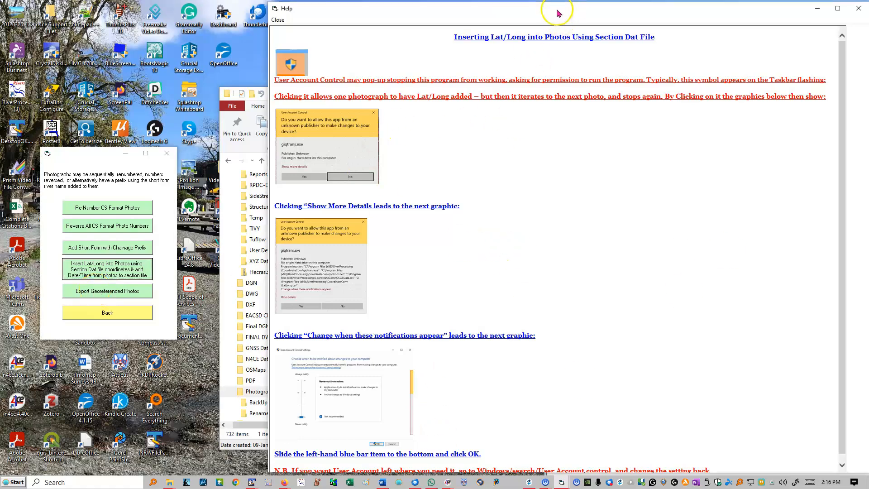
Review the help page on User Account Control prompts when inserting Lat/Long into photos
drag(571, 5, 557, 4)
scroll(476, 243, down, 1)
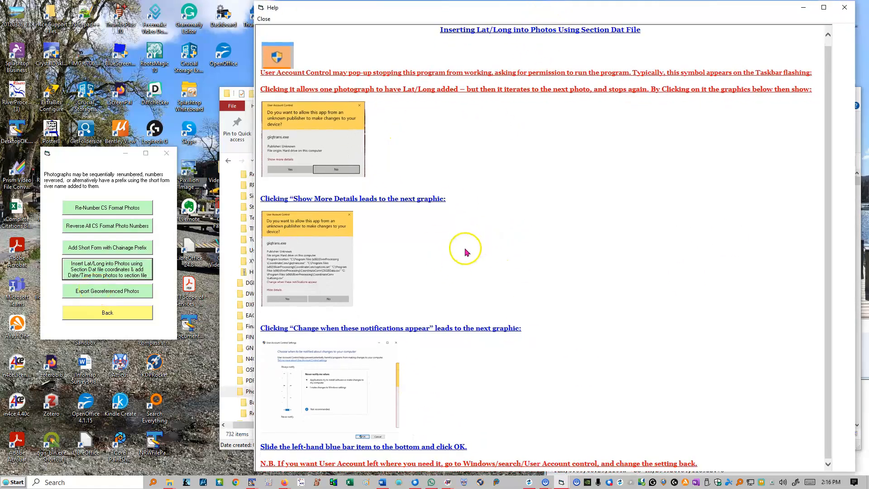
scroll(393, 384, up, 1)
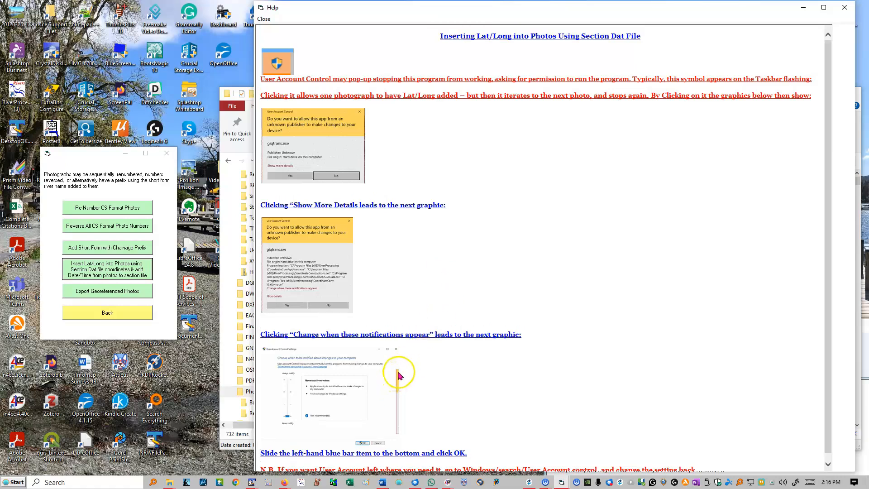
Start the georeferenced photo export, consult its help page, and switch to the ExpertGPS window, repositioning it
click(95, 293)
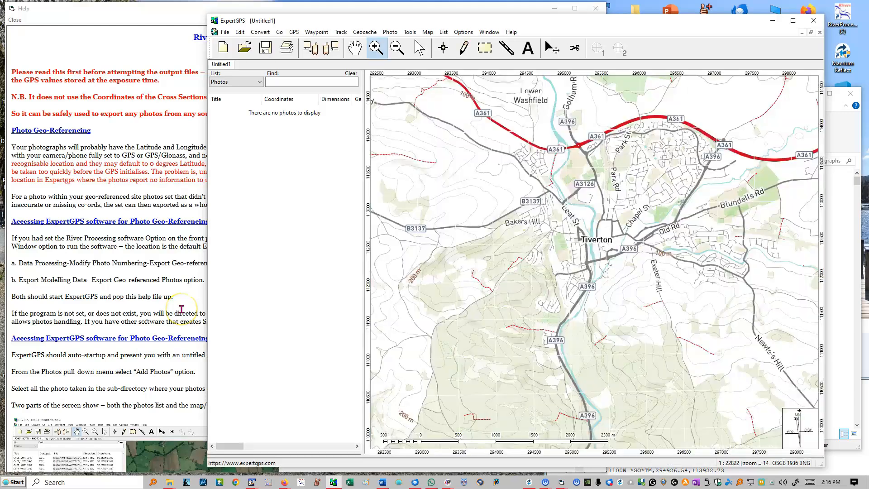
click(181, 14)
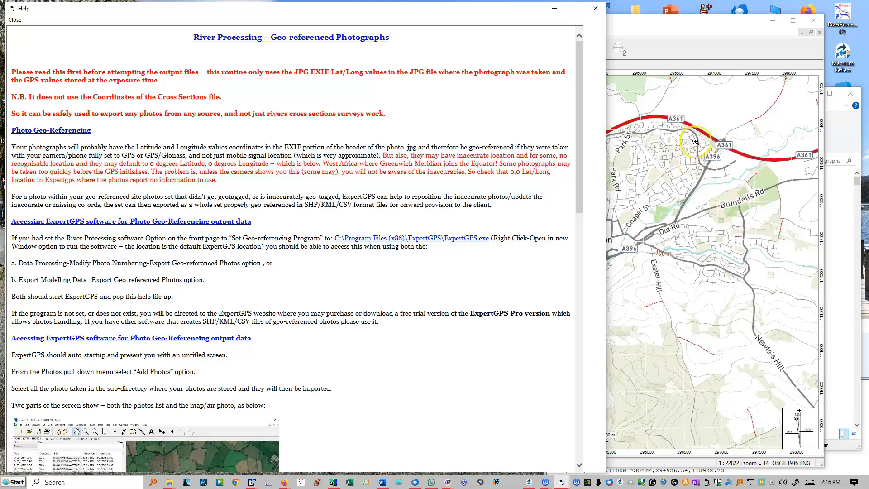
click(695, 127)
drag(547, 25, 508, 33)
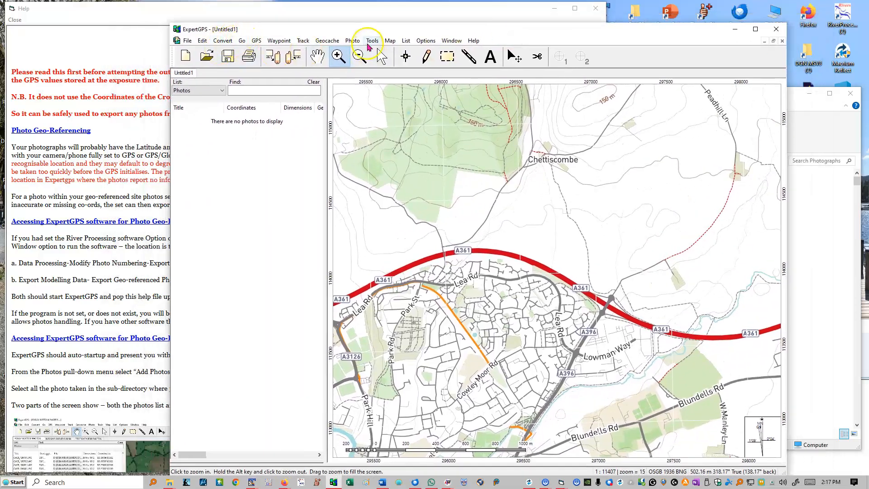
Add all JPEG photos from the TIVERTON WATERCOURSES Photographs folder to the untitled document
click(352, 41)
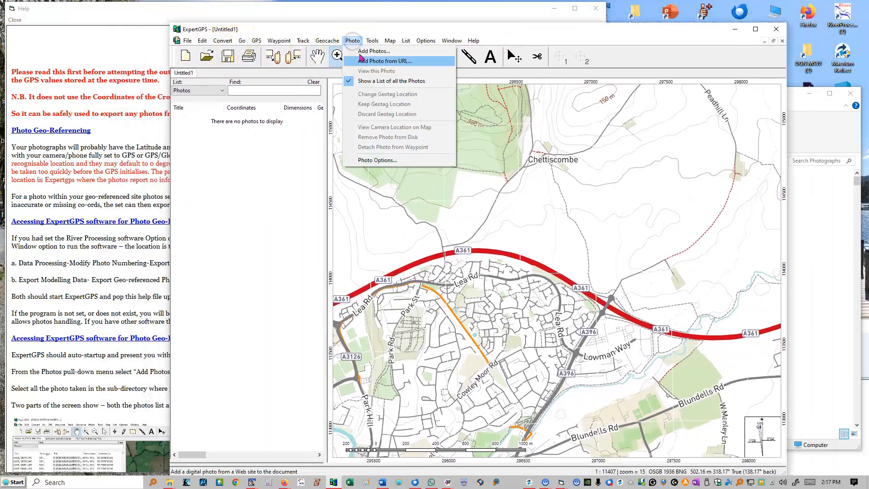
click(374, 51)
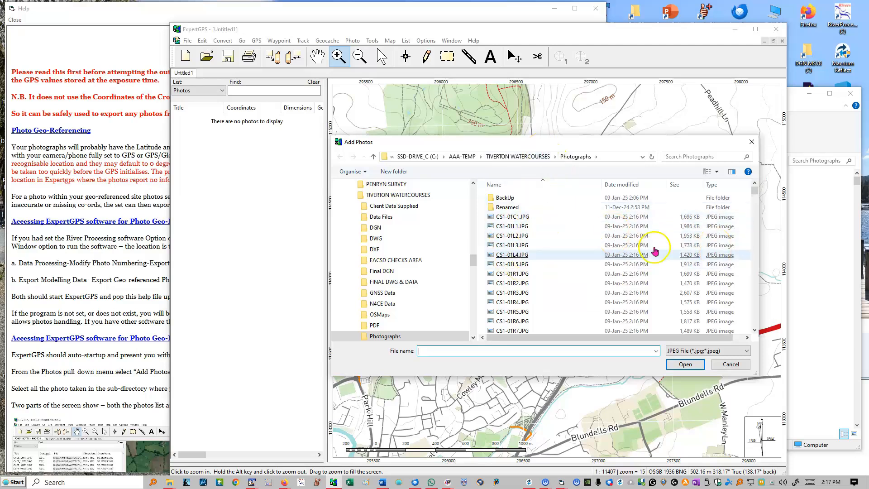
click(524, 236)
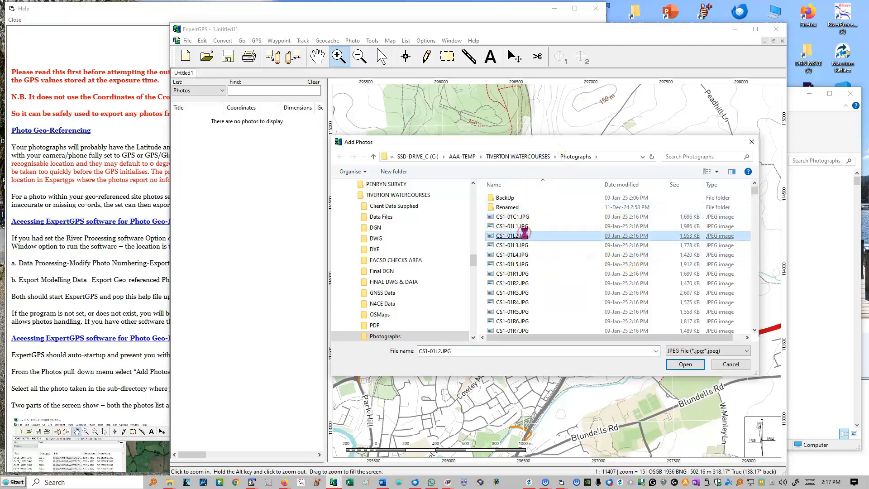
right_click(525, 238)
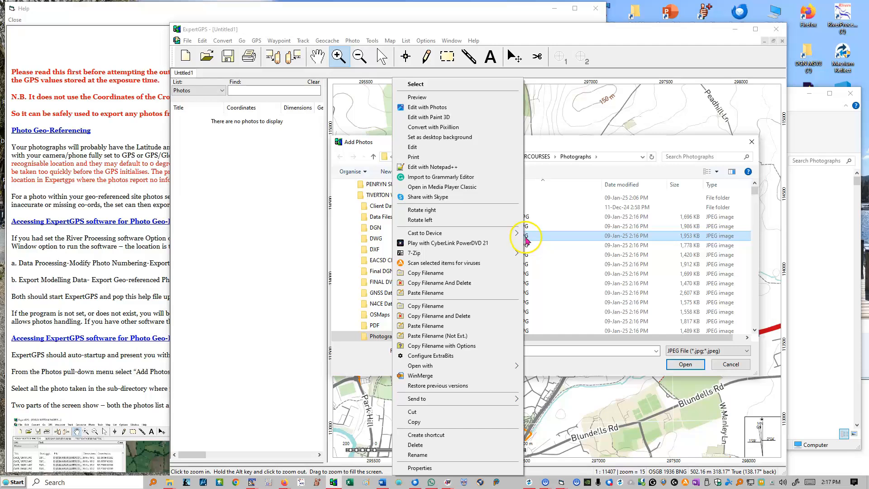
click(618, 144)
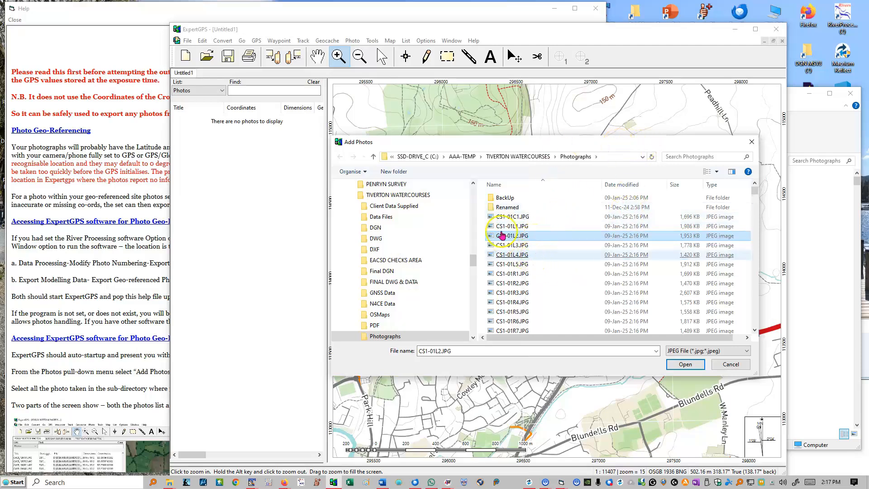
key(ctrl+a)
click(685, 364)
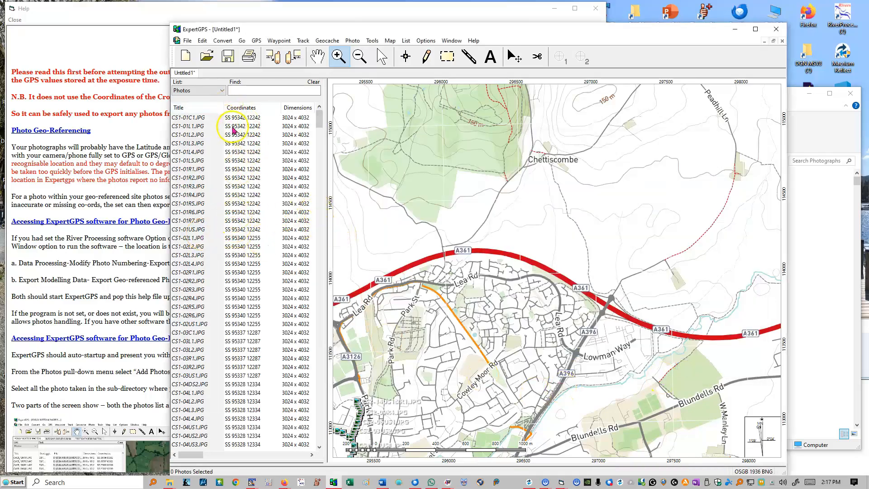
Widen the photo list to check the geotagging status, restore its width, and show CS1-01L3.JPG on the map
drag(327, 194, 503, 229)
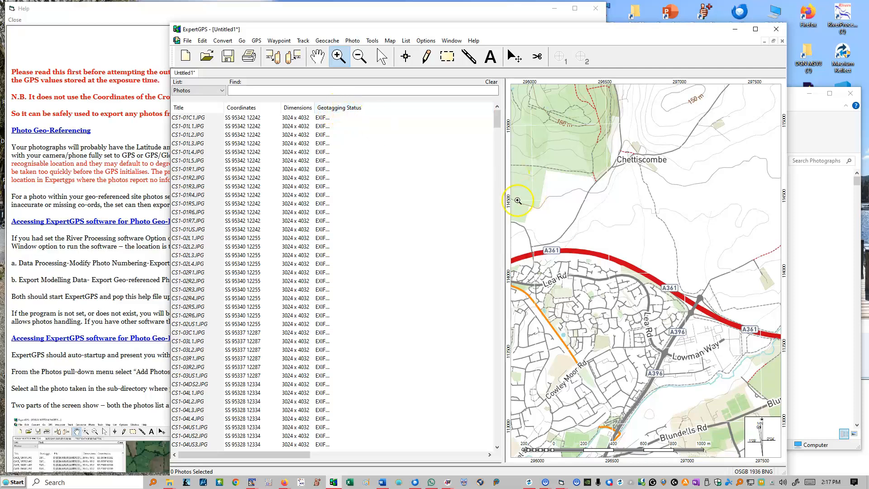
drag(504, 222, 324, 227)
right_click(189, 144)
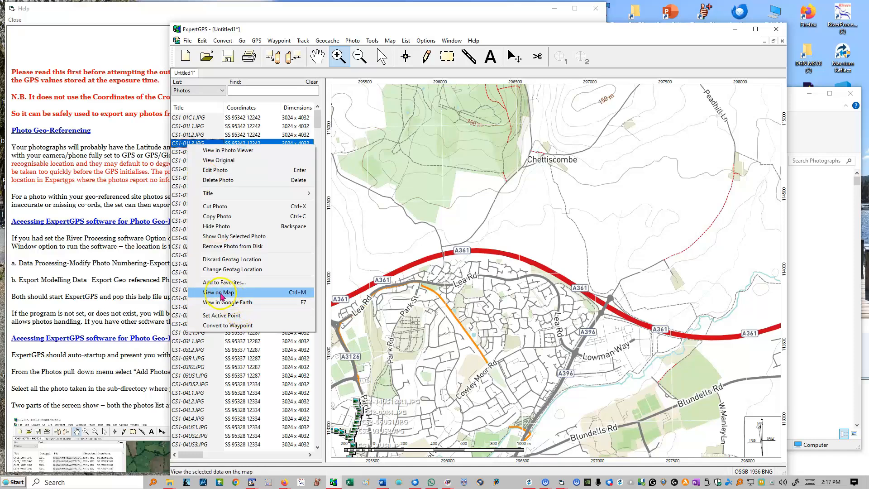
click(222, 294)
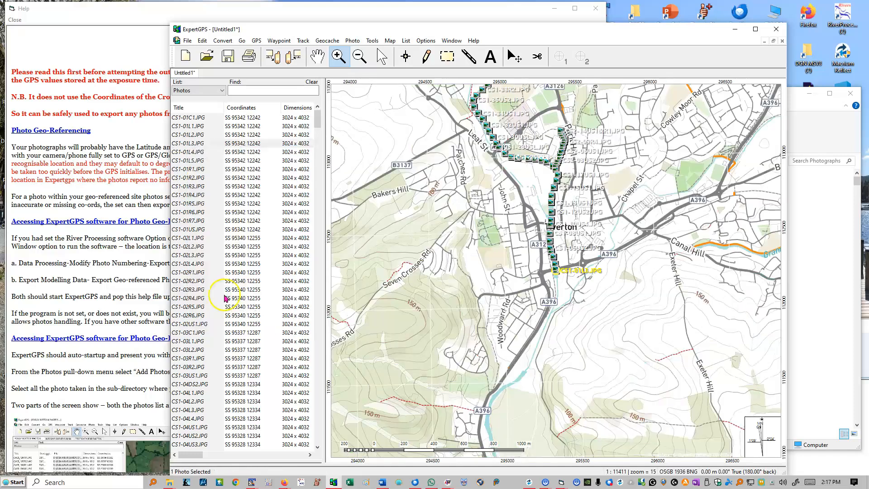
Examine the photo markers along the River Exe, closing in on CS1-31US1.JPG
scroll(502, 403, down, 2)
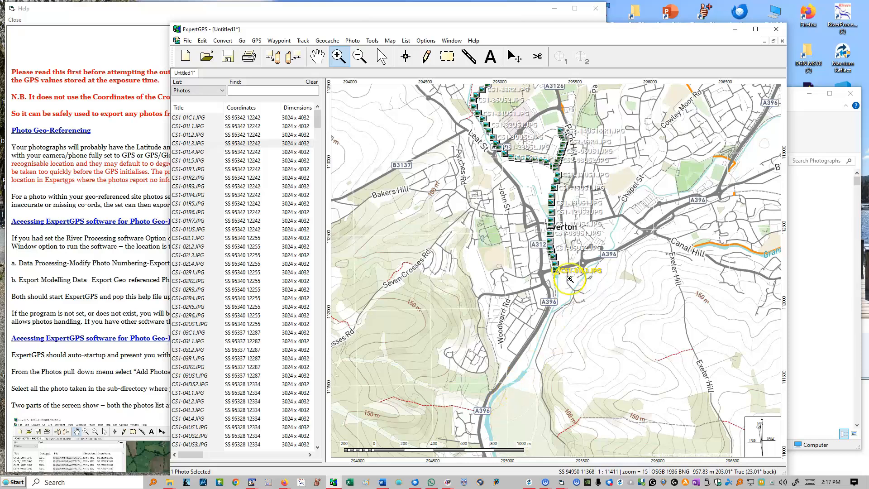
scroll(526, 366, up, 1)
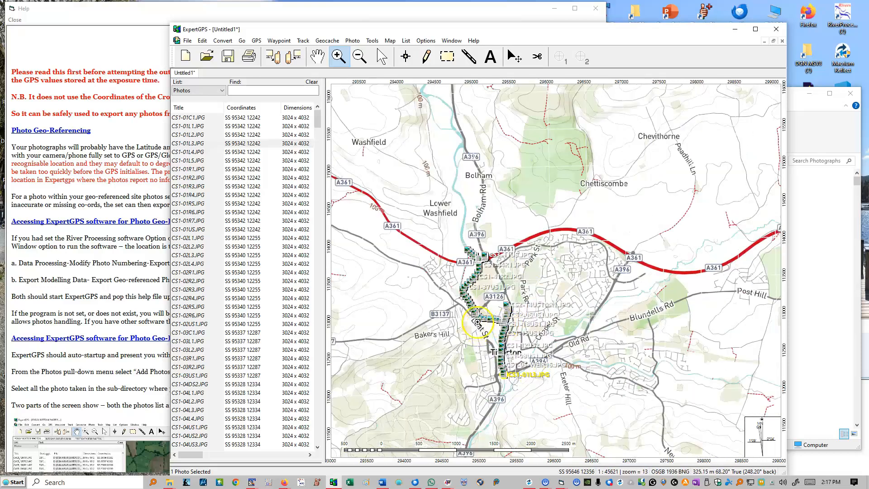
scroll(475, 317, up, 2)
scroll(453, 312, up, 1)
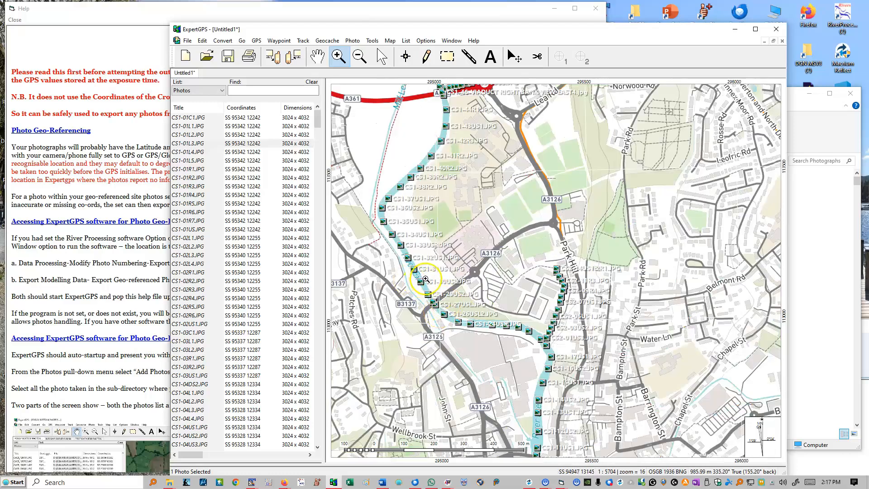
scroll(432, 285, up, 2)
scroll(400, 266, up, 1)
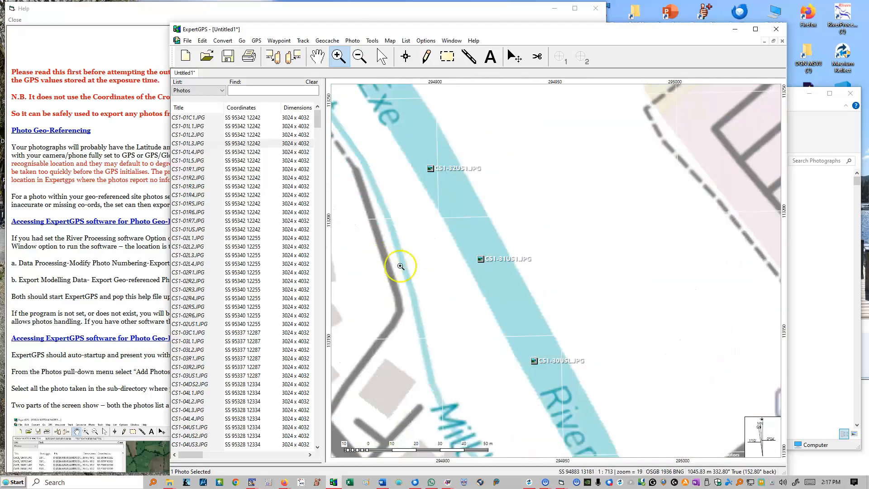
click(481, 259)
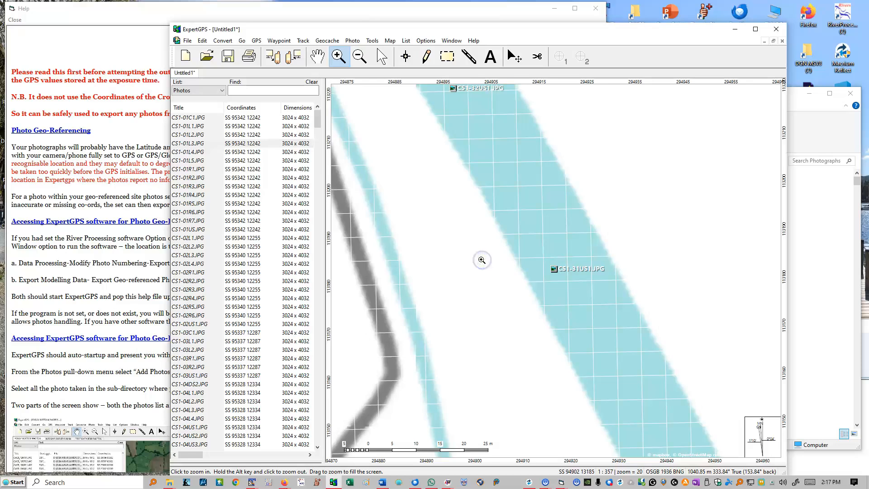
Check the picture and details of the CS1-31US1.JPG marker, and return the map to an overview of the surveyed river
click(382, 56)
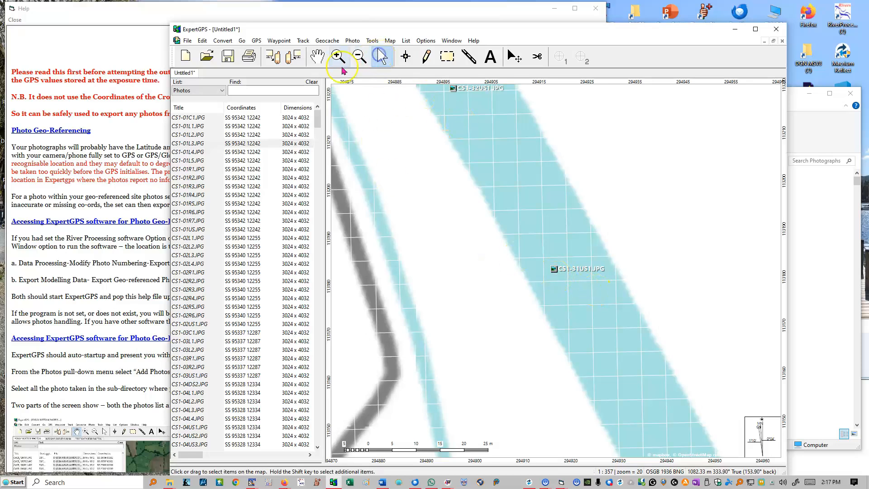
click(554, 270)
double_click(553, 270)
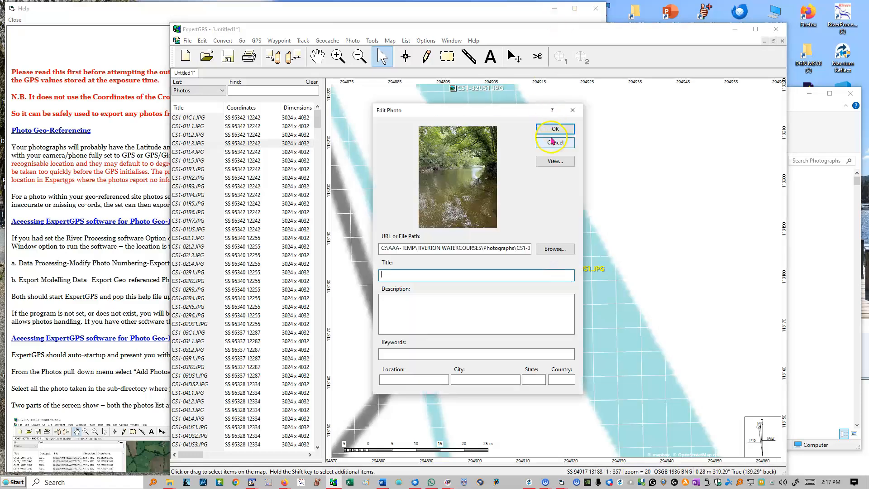
click(552, 148)
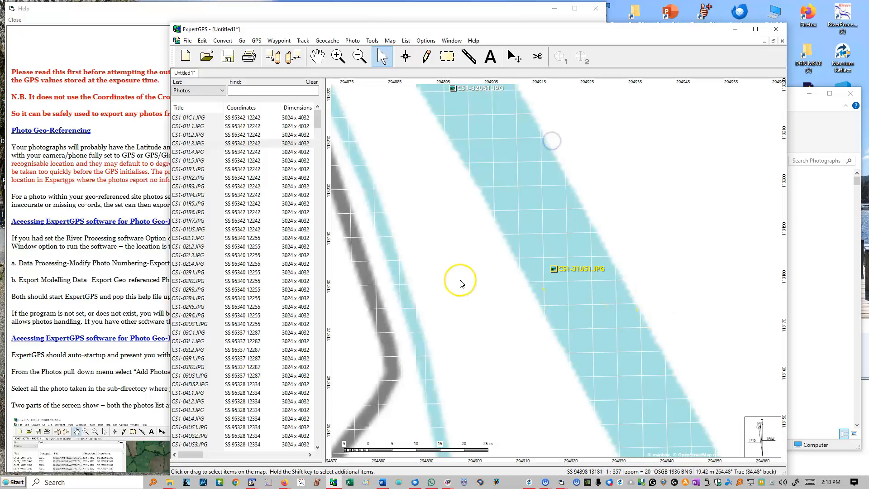
scroll(500, 271, down, 3)
scroll(520, 276, down, 5)
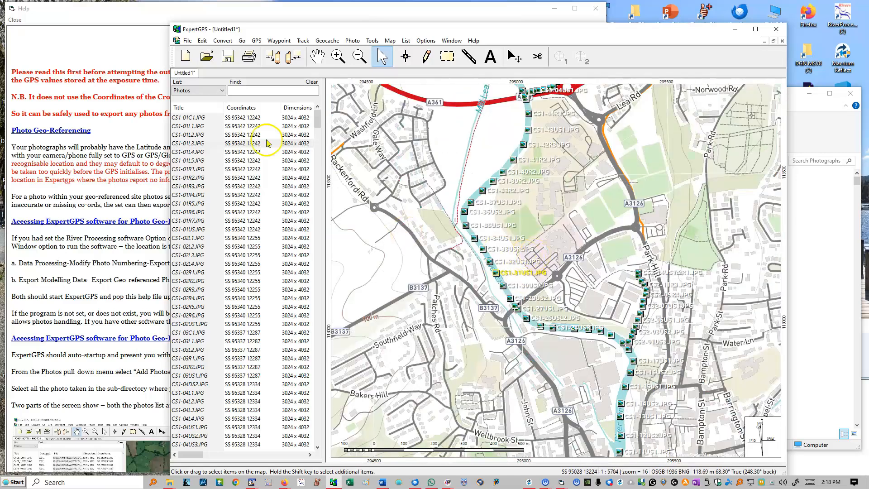
Export the photo data on the map as a CSV file named TIVERTON in the Photographs folder
click(223, 42)
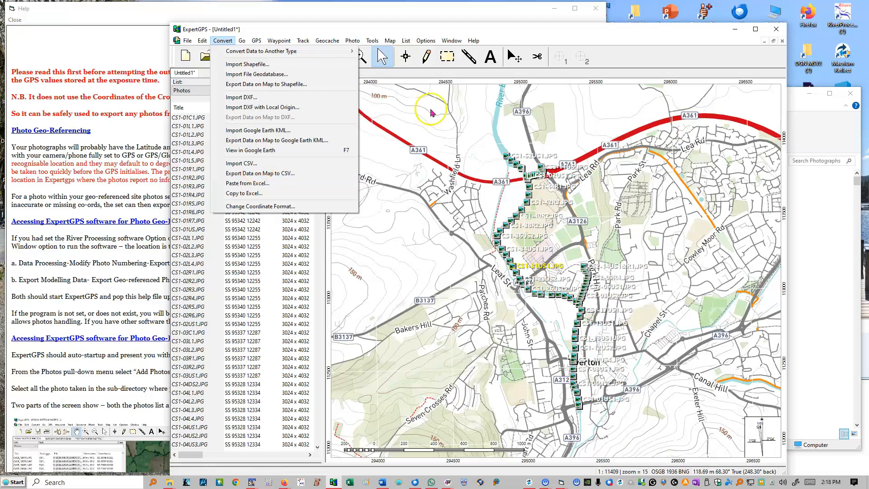
click(352, 41)
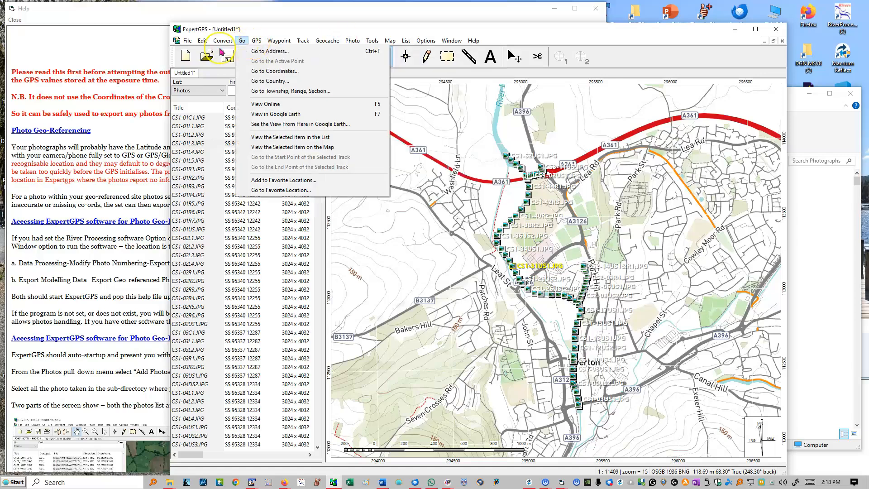
mouse_move(222, 41)
click(239, 133)
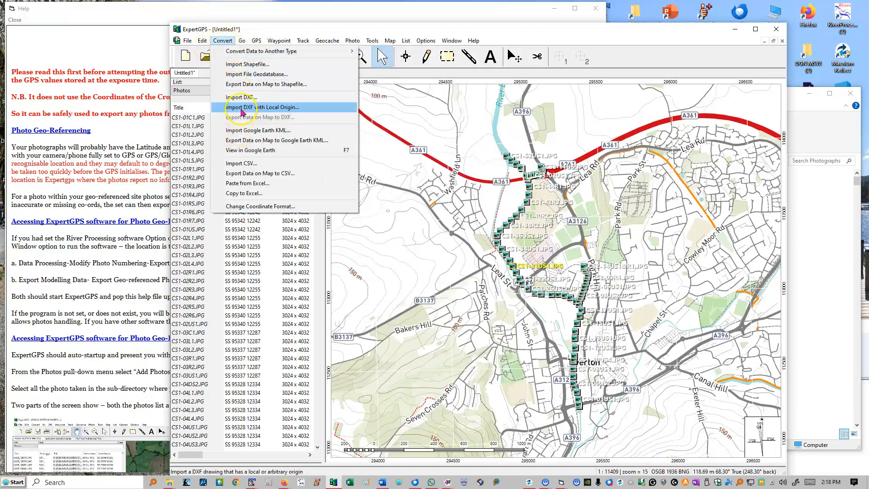
click(247, 175)
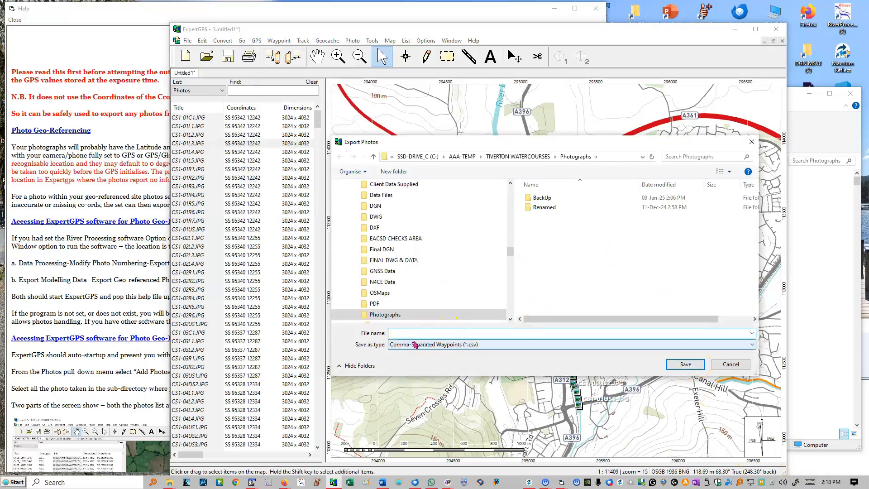
text(TIVERTON)
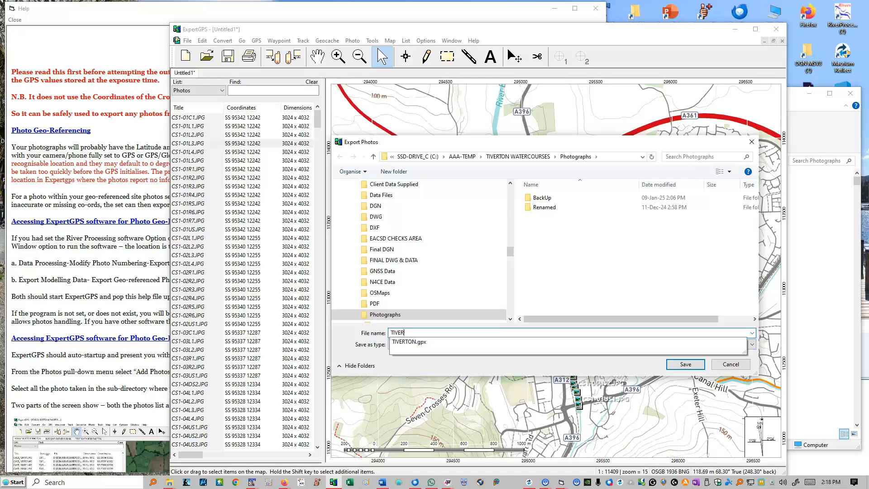
click(684, 365)
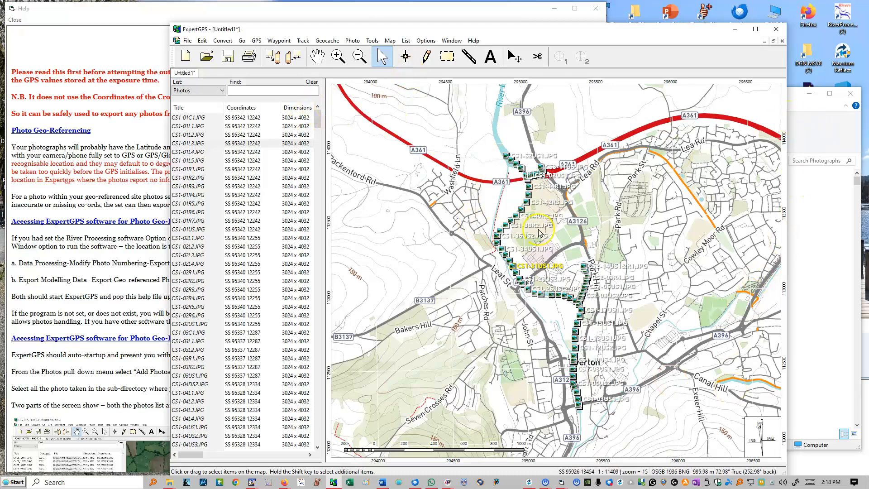
Switch to File Explorer, review TIVERTON.csv from the Photographs folder in Excel, and close both the spreadsheet and the folder window
click(823, 130)
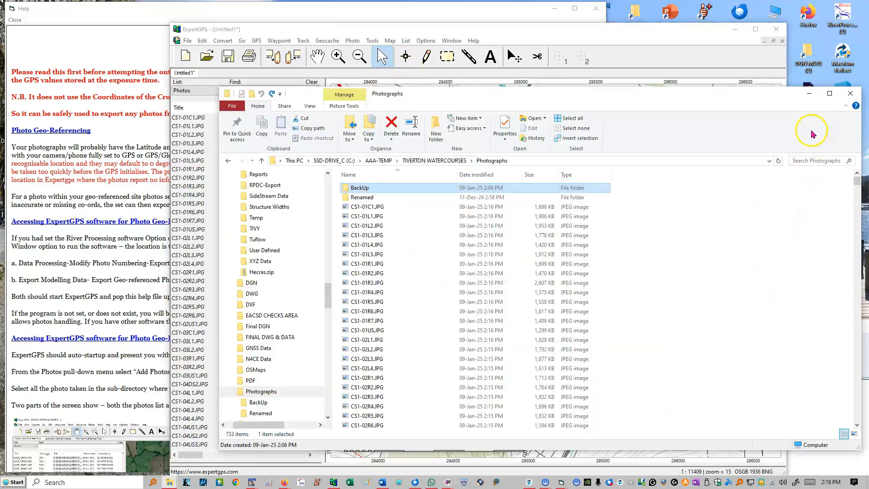
click(434, 161)
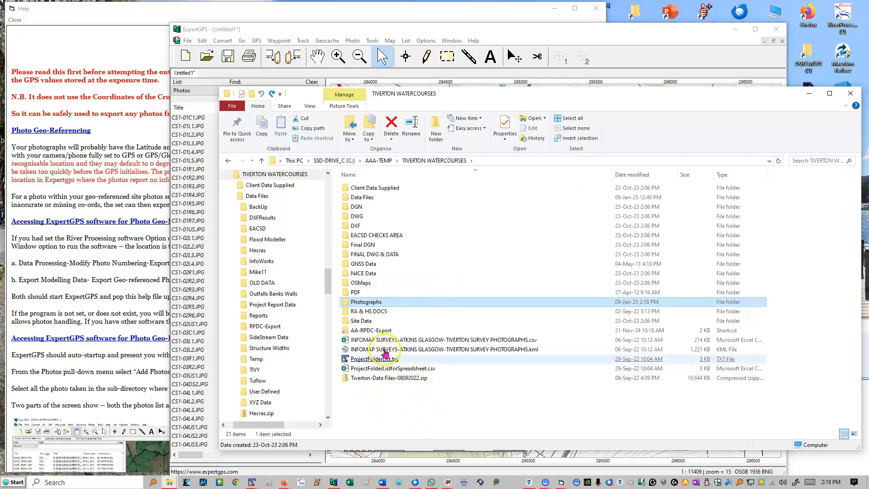
click(358, 302)
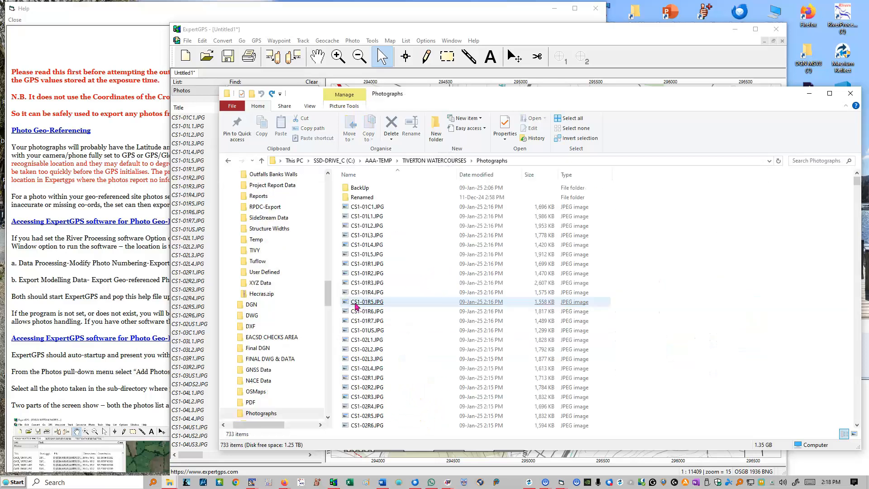
scroll(452, 344, down, 5)
scroll(418, 384, down, 20)
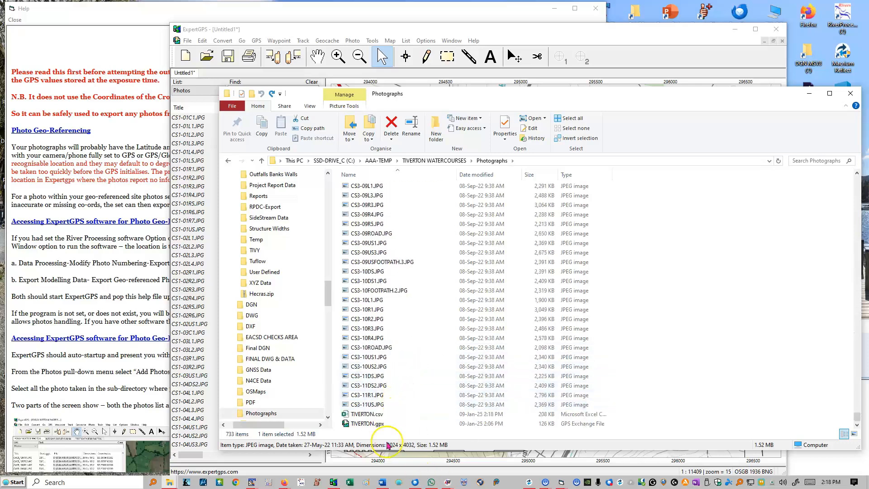
click(366, 414)
double_click(367, 416)
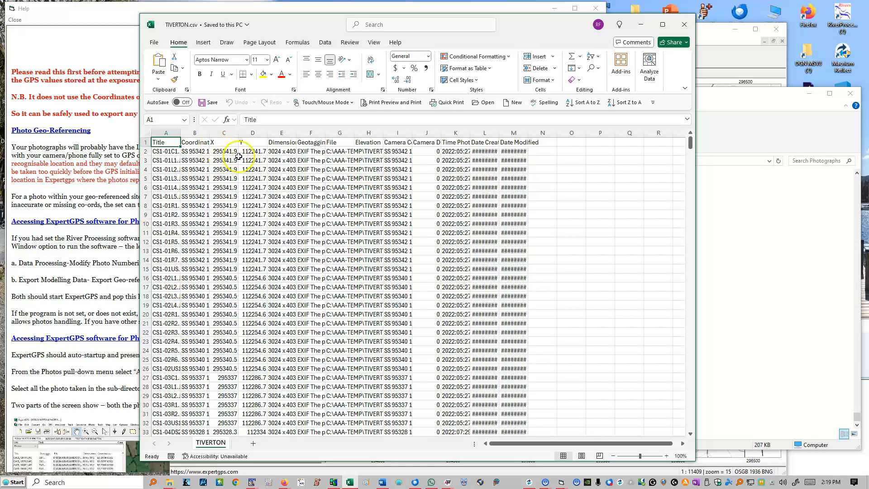
click(683, 28)
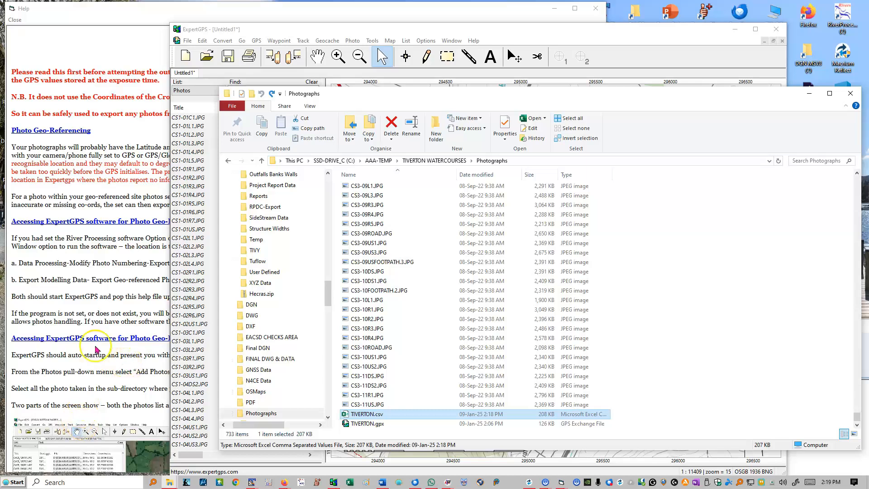
click(850, 93)
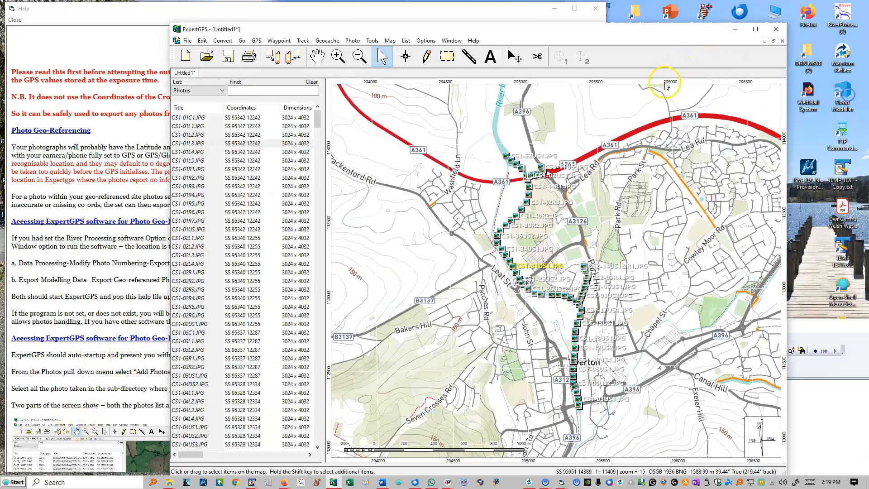
click(773, 37)
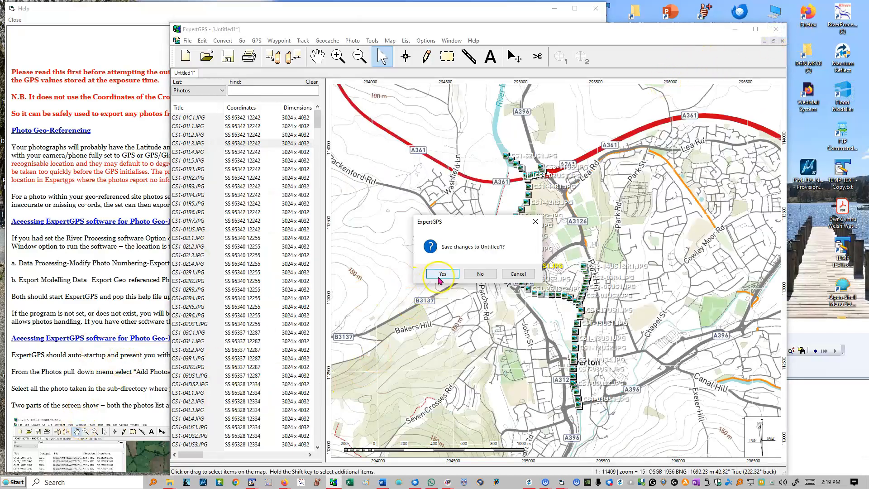
click(435, 276)
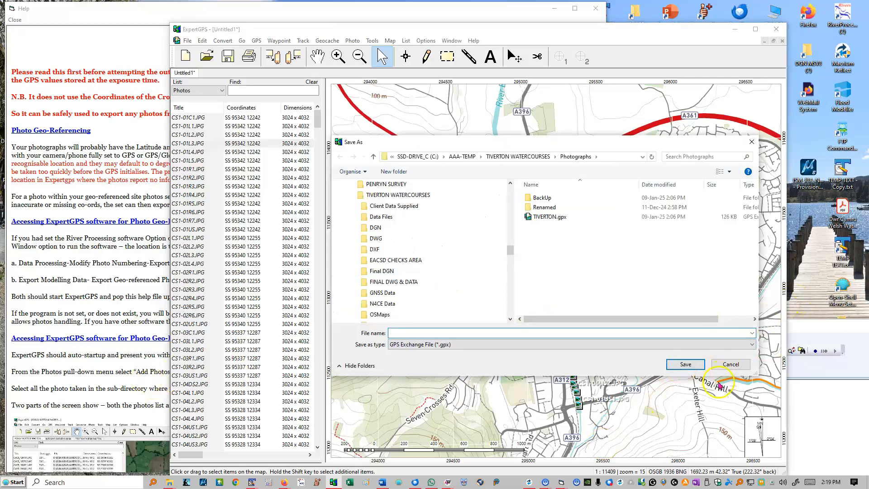
click(730, 369)
Close the georeferenced photographs help page and back out of the photo numbering tools to the River Processing main menu
double_click(106, 114)
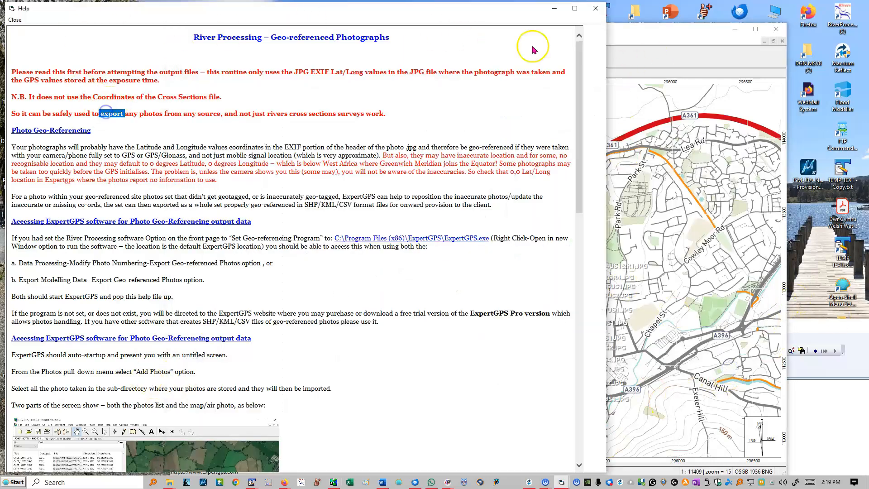
click(600, 13)
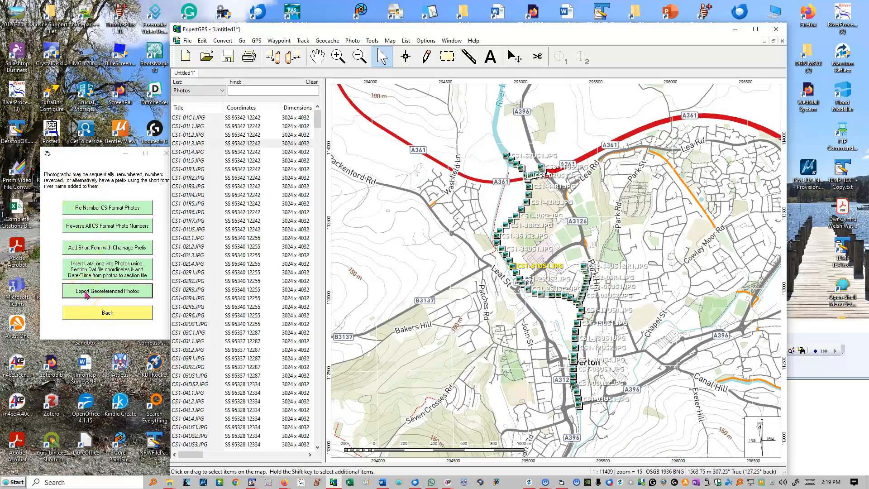
click(114, 316)
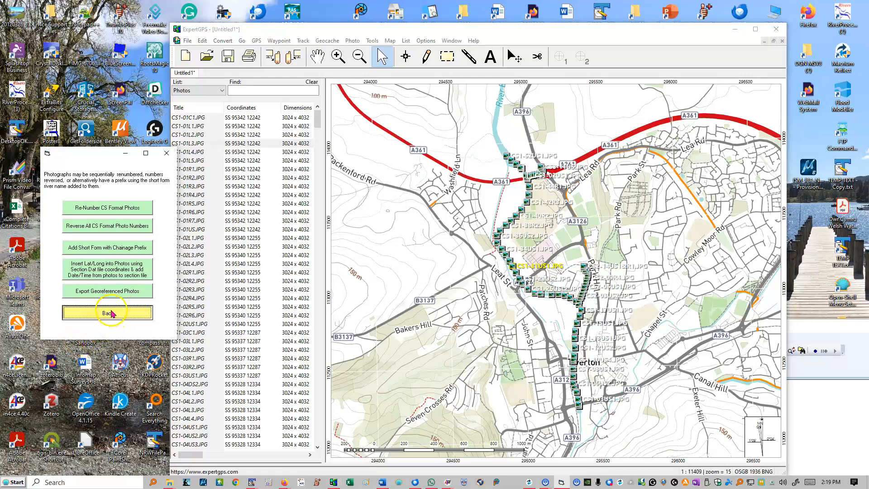
click(92, 321)
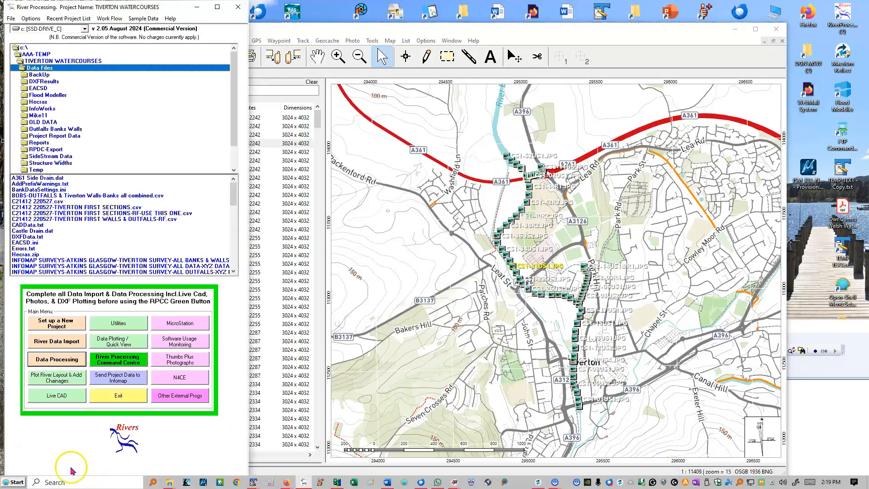